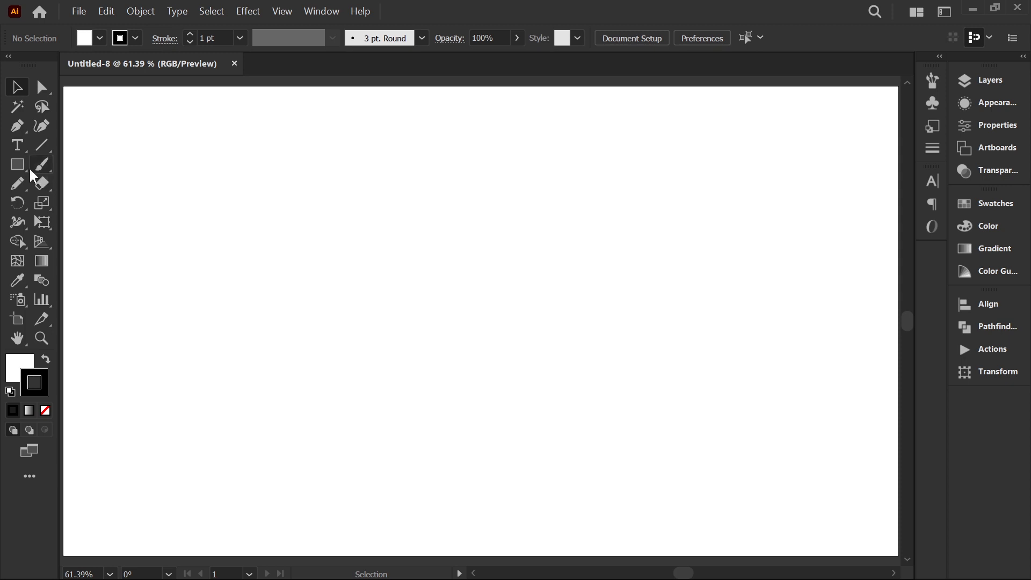
Step: Create a 1920 × 1080 px rectangle with the Rectangle tool
click(18, 165)
right_click(33, 170)
click(89, 164)
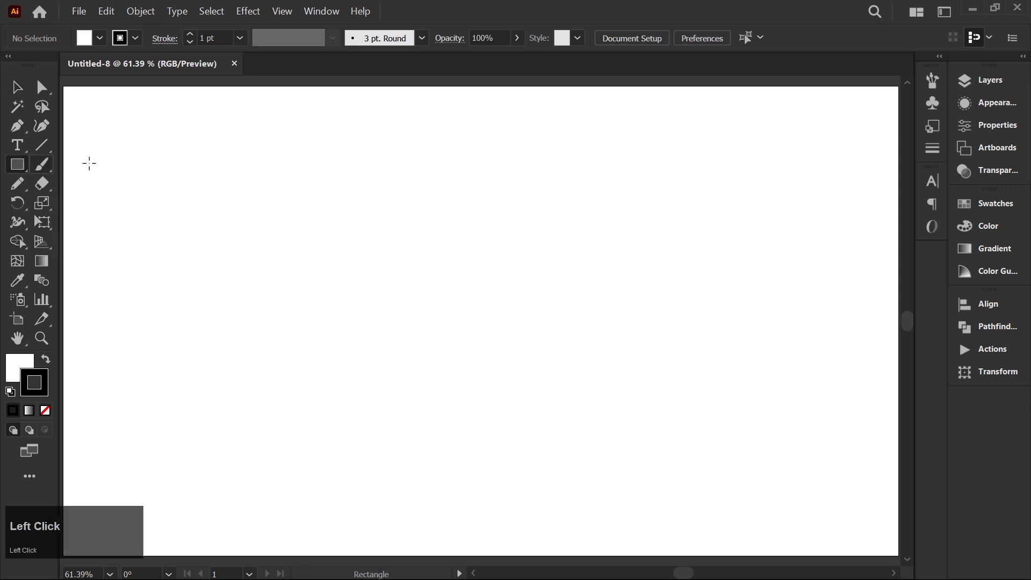
click(424, 250)
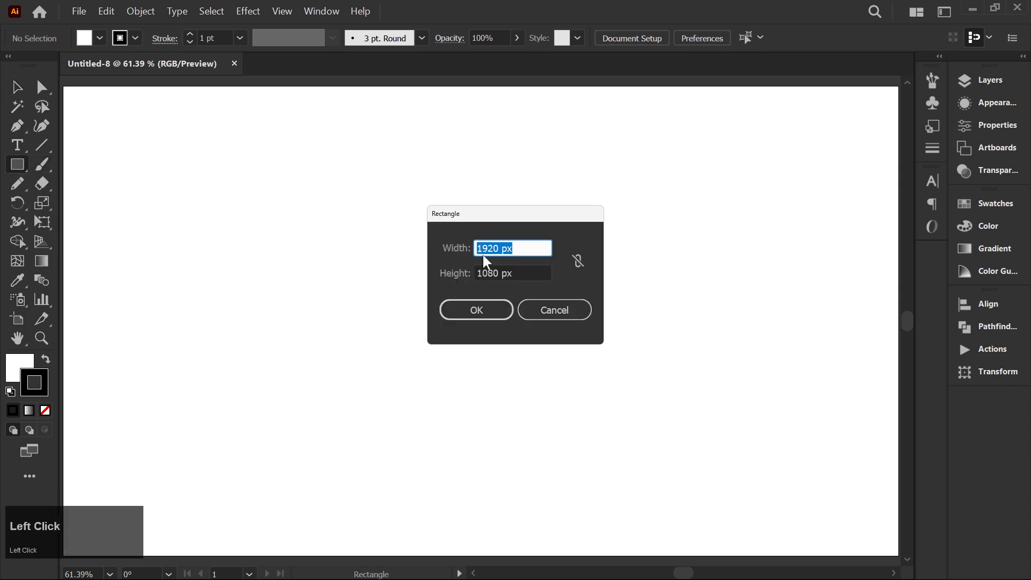
click(484, 309)
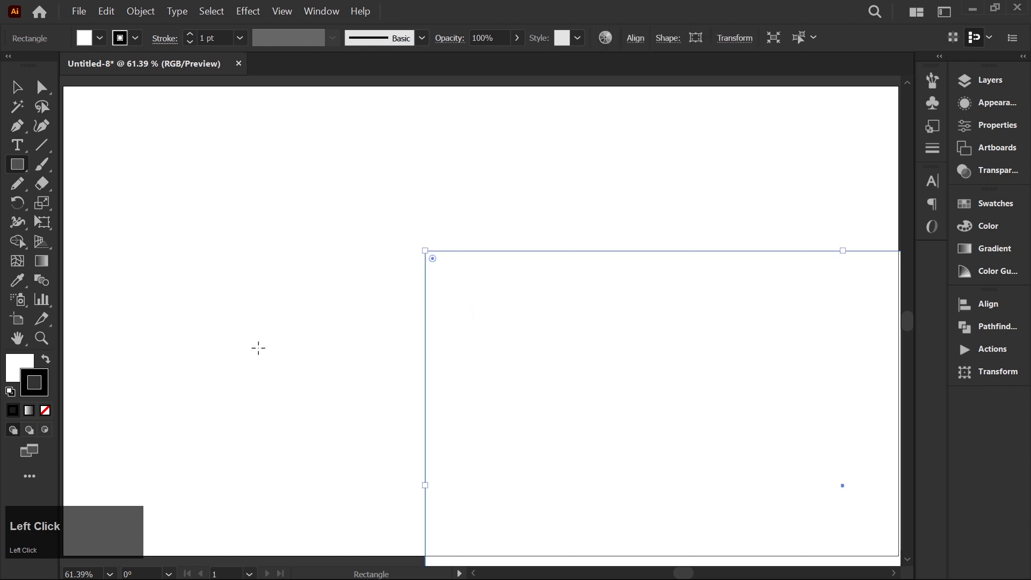
Step: Remove the rectangle's stroke and set its fill color to ffd700
click(45, 410)
double_click(20, 364)
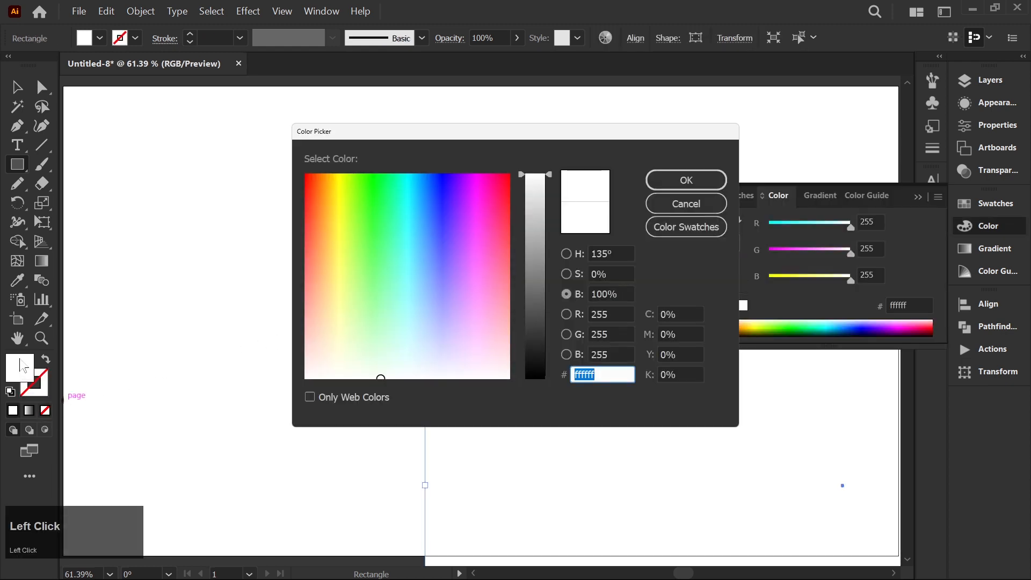
text(ff)
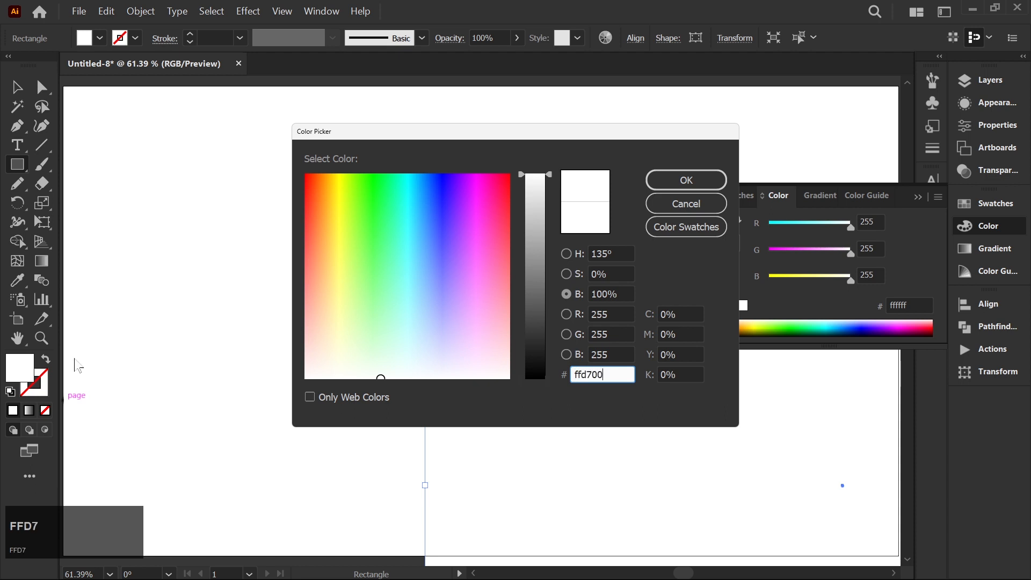
text(d700)
click(682, 181)
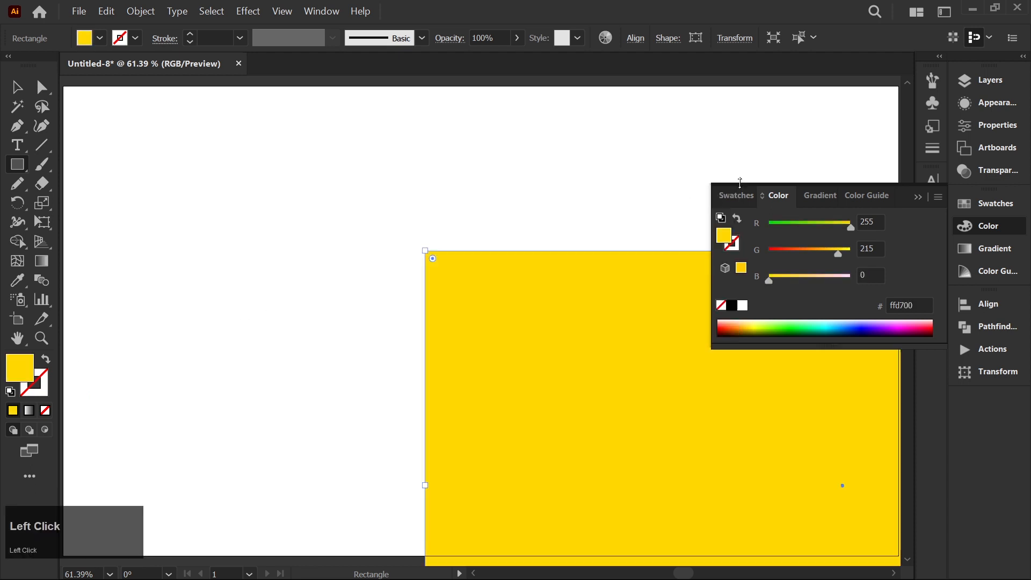
click(917, 197)
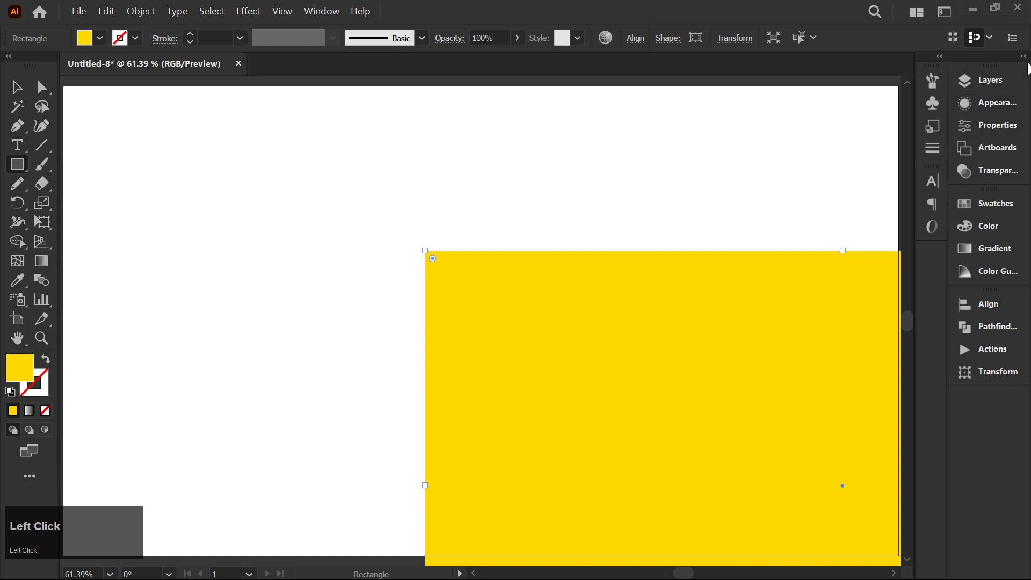
Step: Center the yellow rectangle horizontally and vertically on the artboard
click(1022, 56)
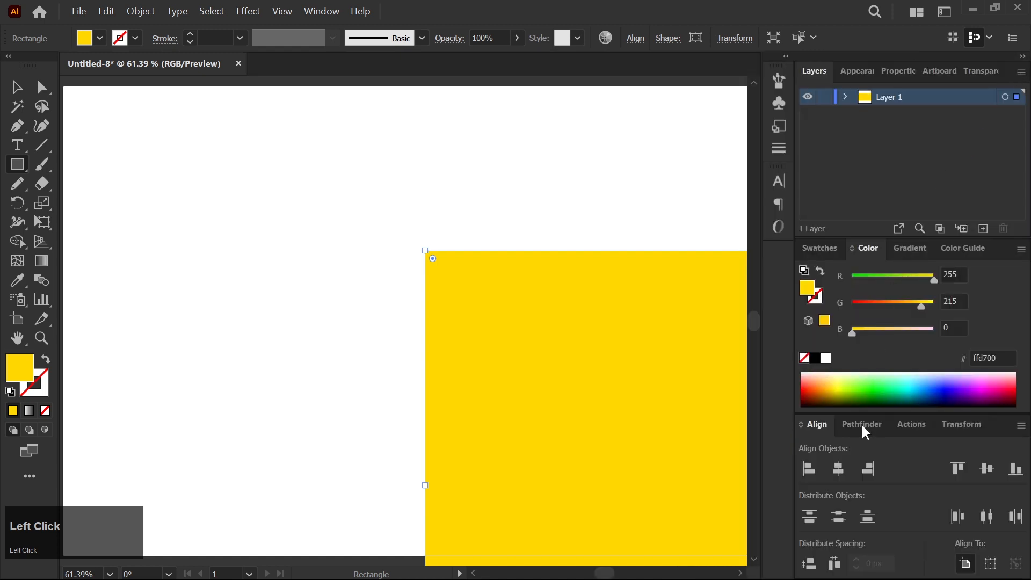
click(839, 468)
click(987, 469)
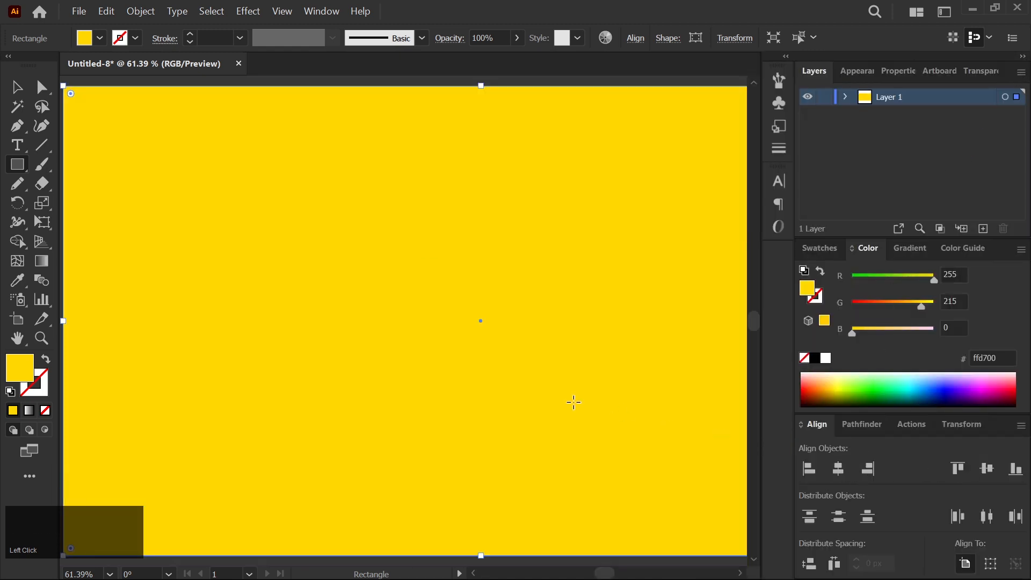
Step: Rename the rectangle in Layer 1 as Background and lock it
key(z)
drag(361, 381, 280, 356)
key(space)
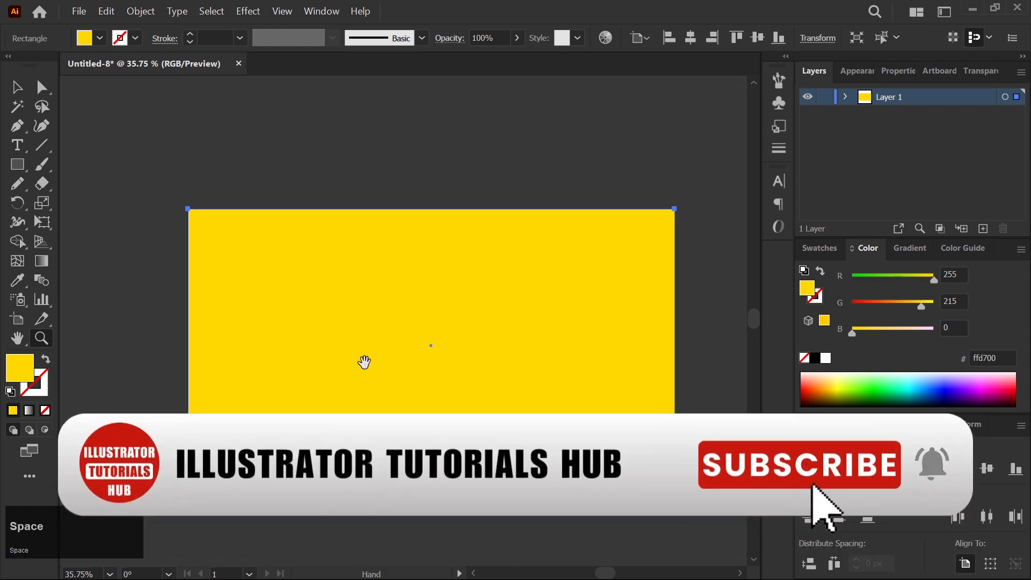
drag(364, 361, 323, 320)
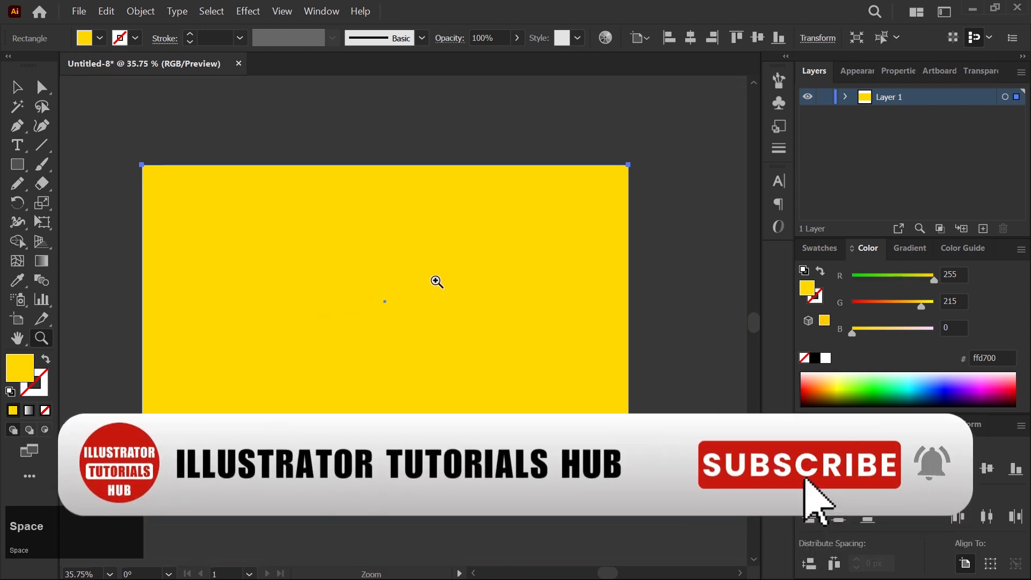
click(847, 97)
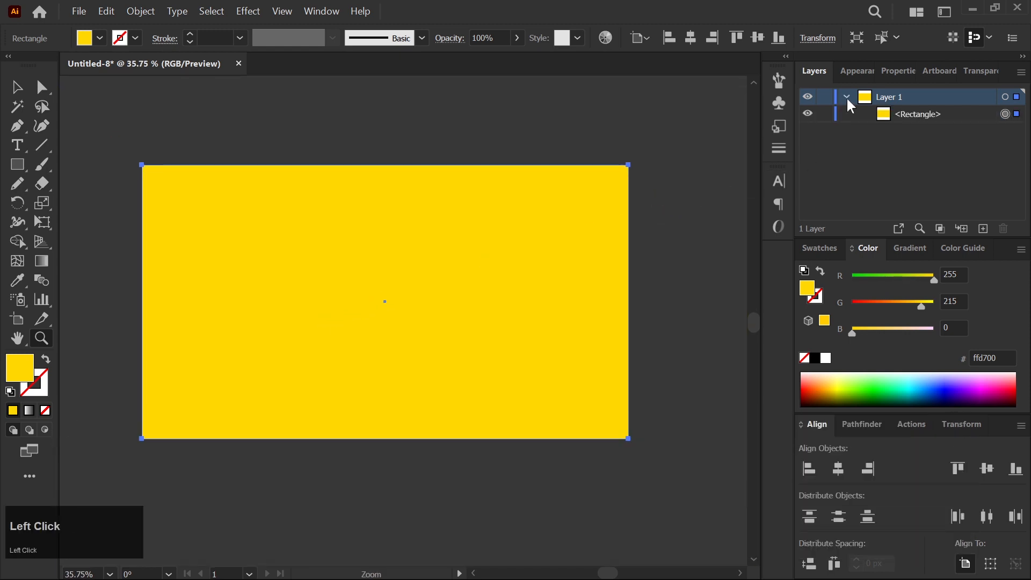
double_click(914, 112)
text(Bac)
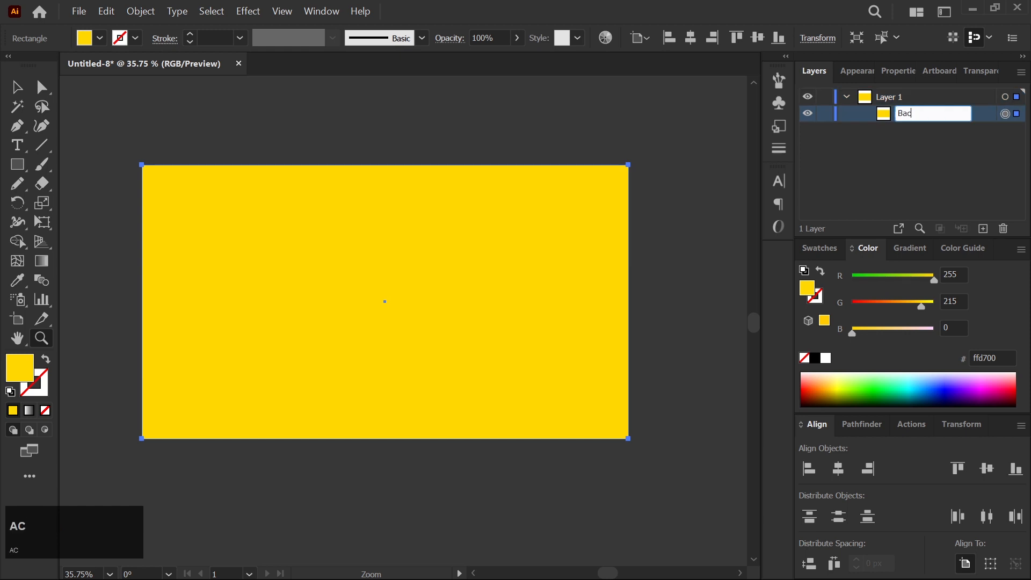
text(kground)
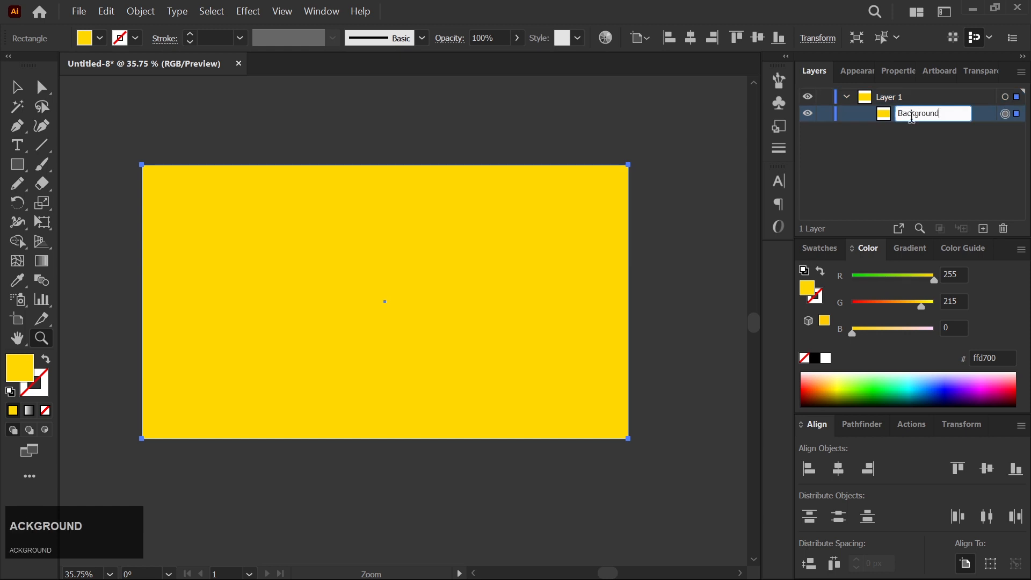
click(897, 147)
click(825, 115)
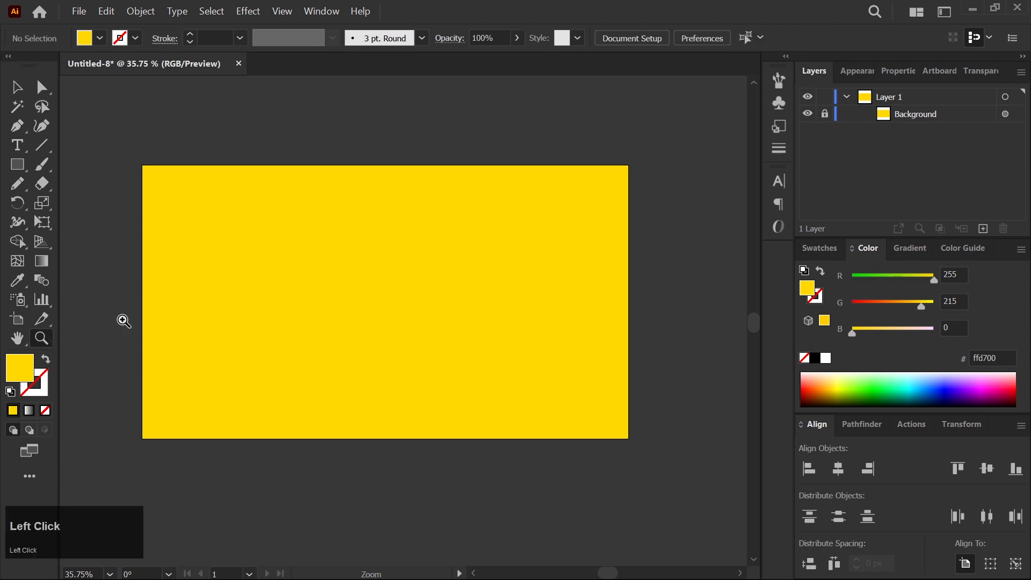
Step: Draw a circle with the Ellipse tool in the left half of the yellow background
drag(373, 308, 417, 343)
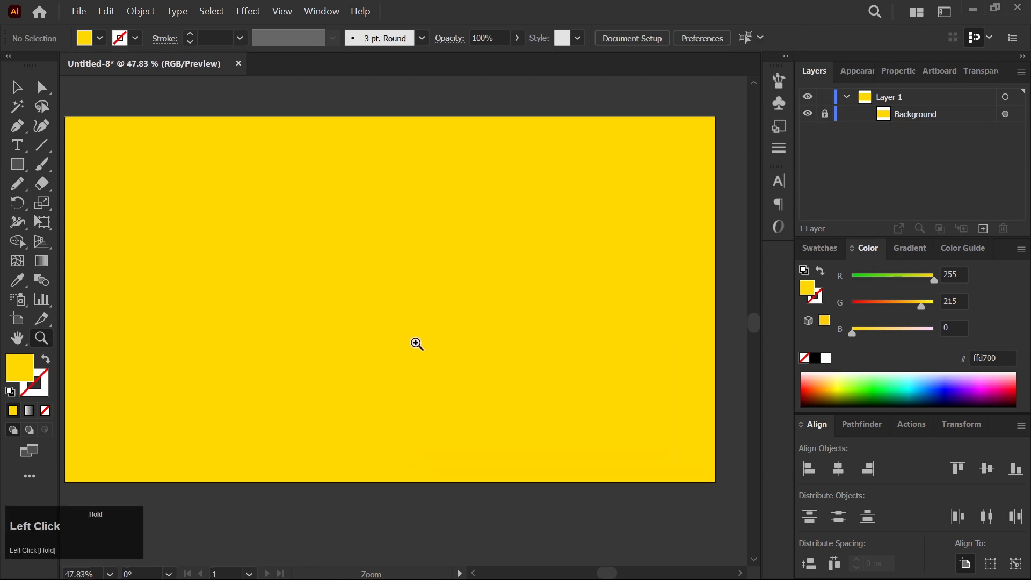
right_click(22, 166)
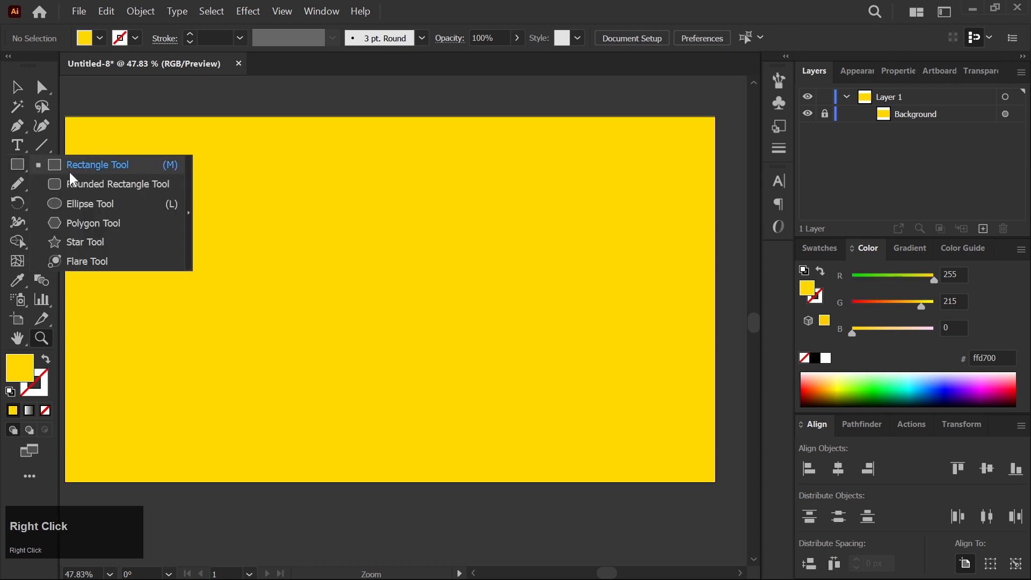
click(70, 204)
drag(299, 276, 372, 340)
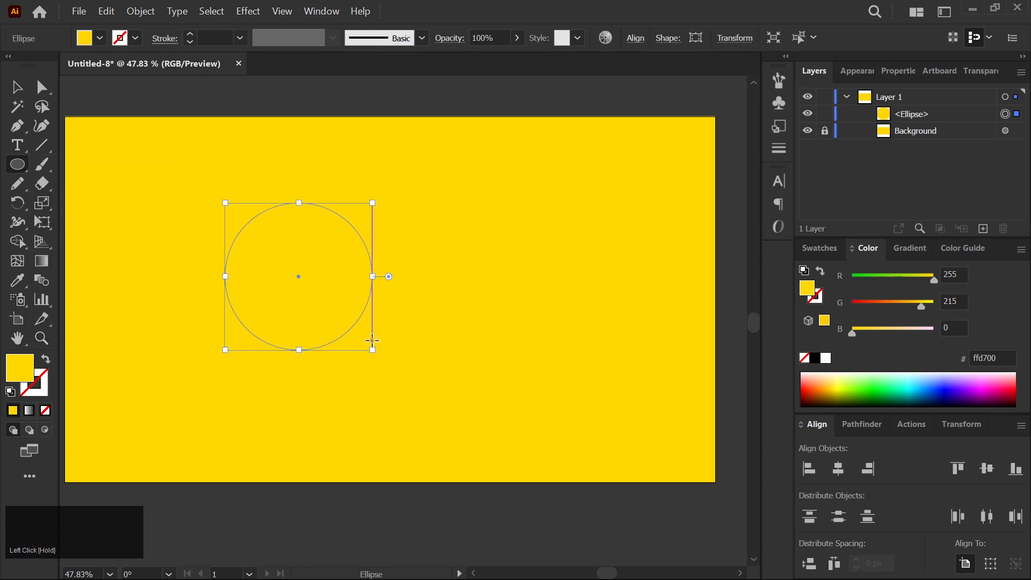
Step: Start a Drop Shadow effect on the circle's fill, with Multiply mode and black (000000) as the shadow color
click(853, 73)
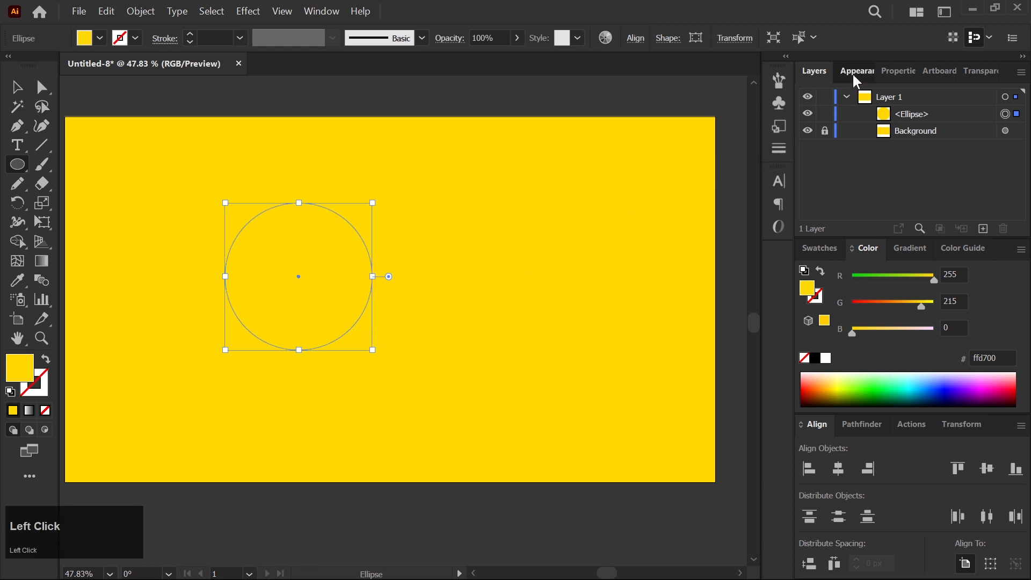
click(826, 119)
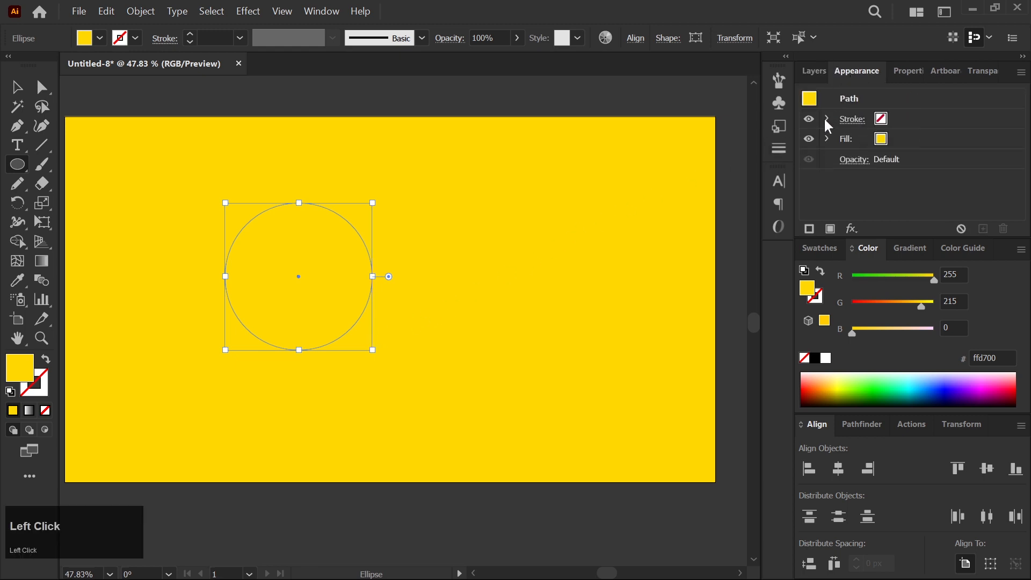
click(926, 137)
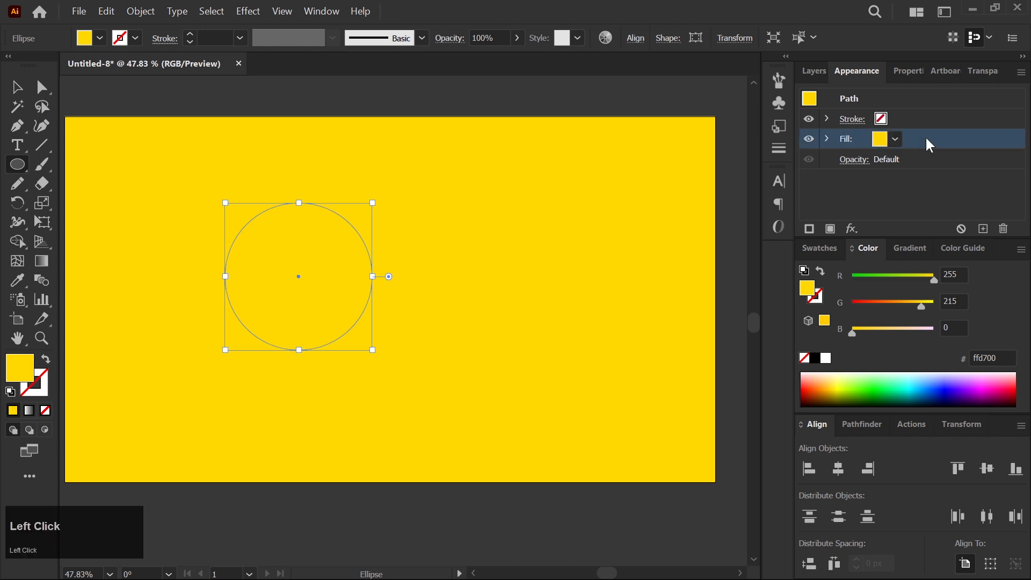
click(852, 229)
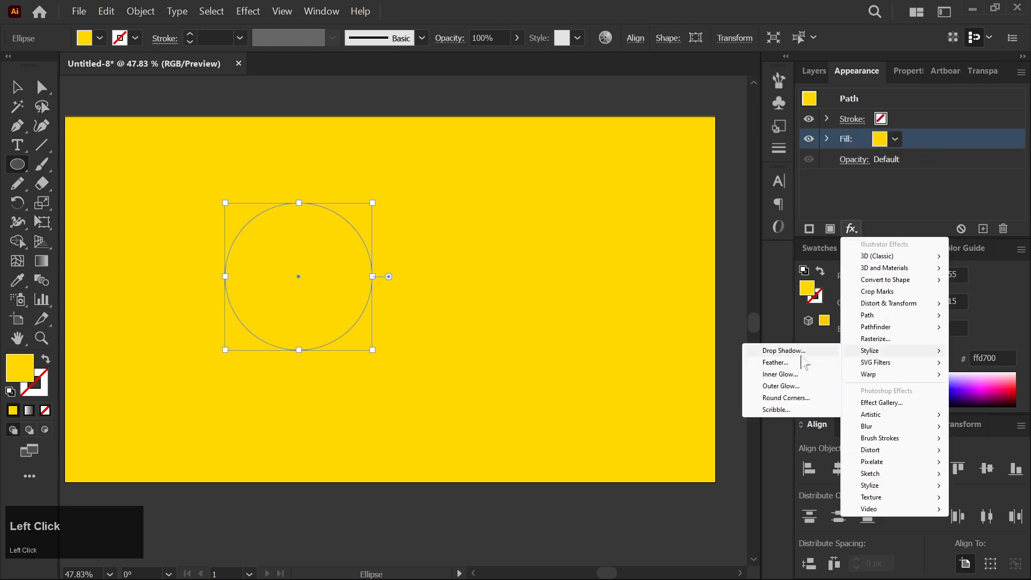
click(785, 350)
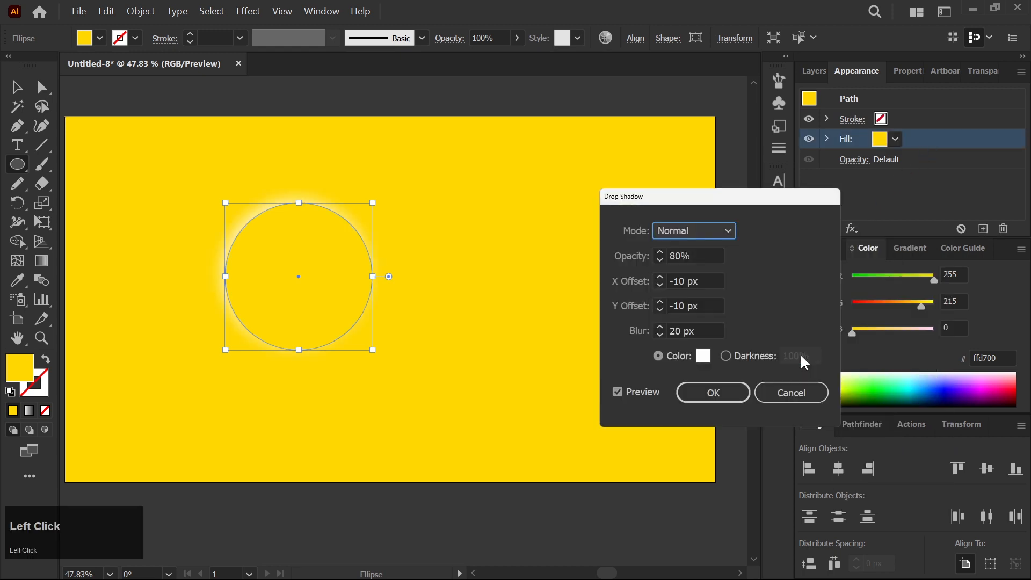
click(719, 236)
click(701, 267)
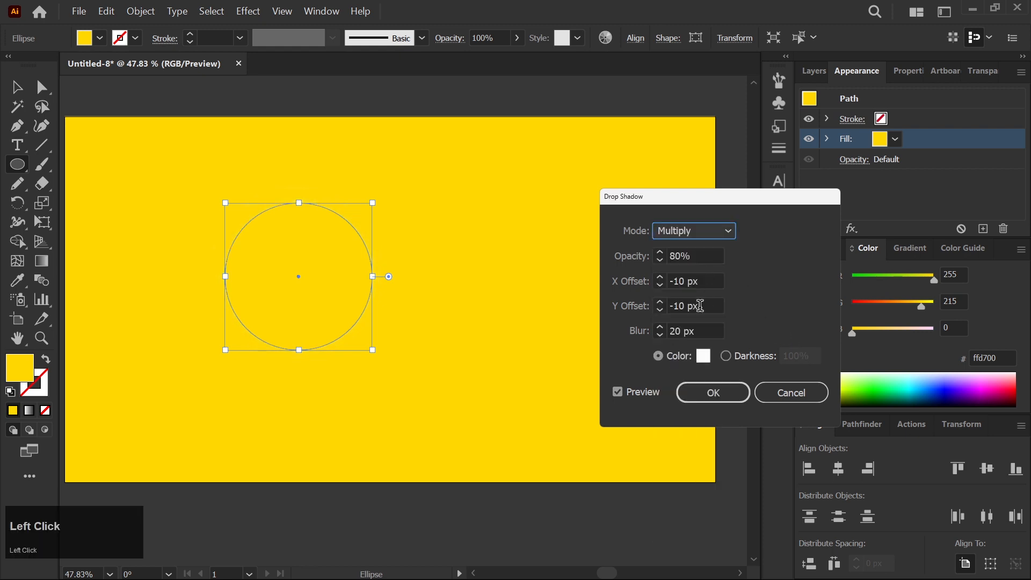
click(703, 355)
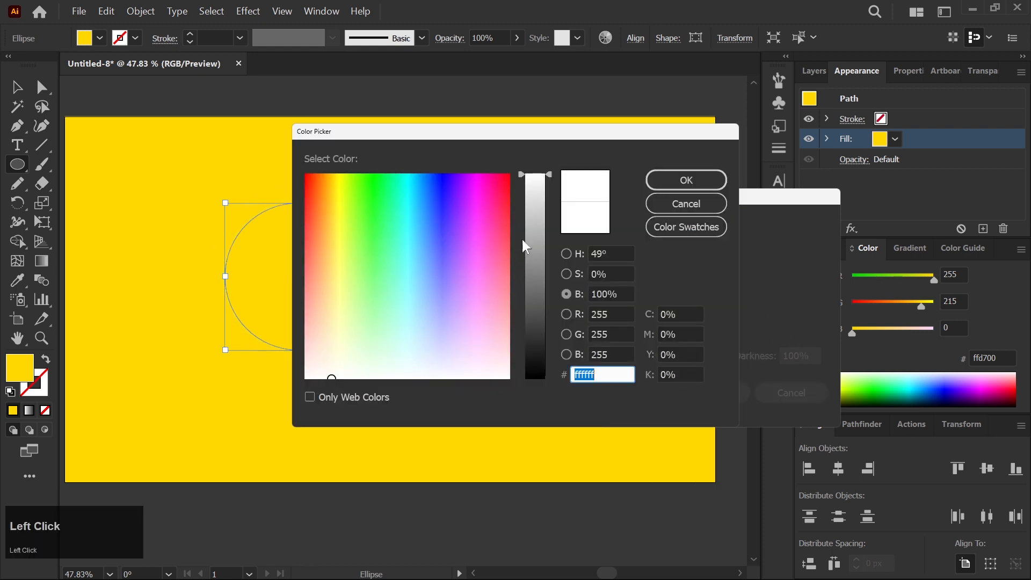
drag(526, 247, 537, 391)
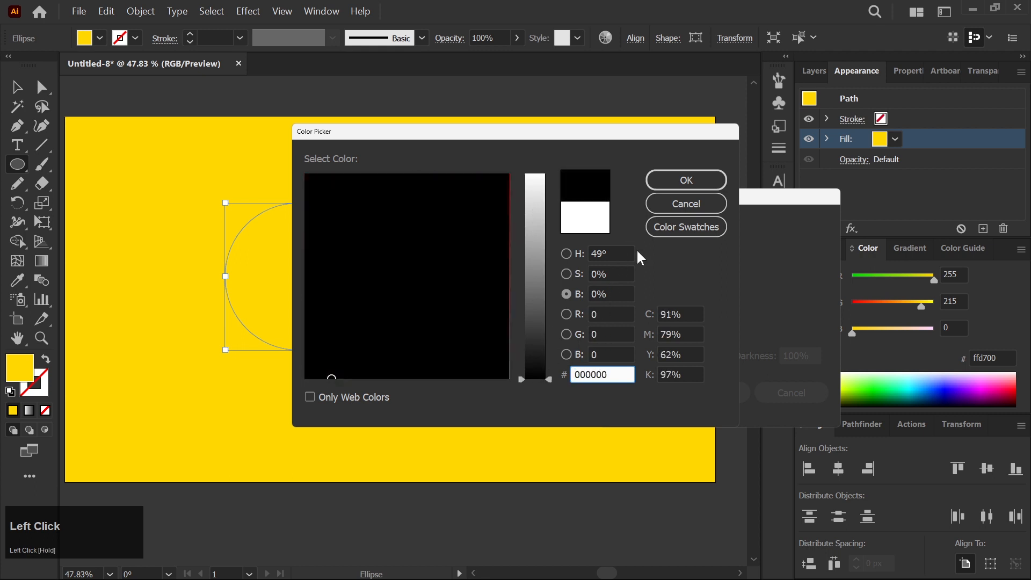
click(681, 183)
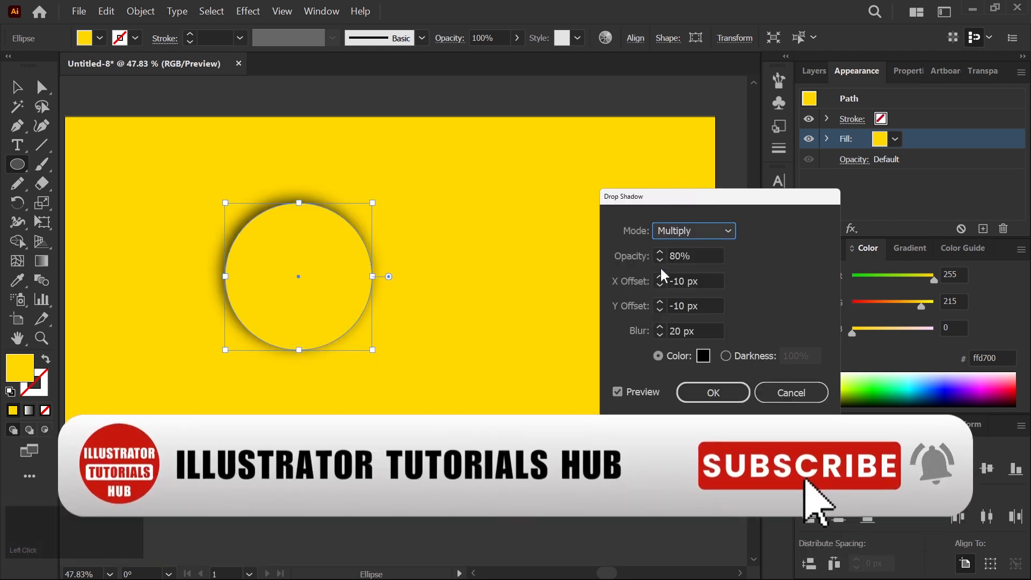
Step: Set the drop shadow's X and Y offsets to 20 px and its blur to 30 px
click(660, 275)
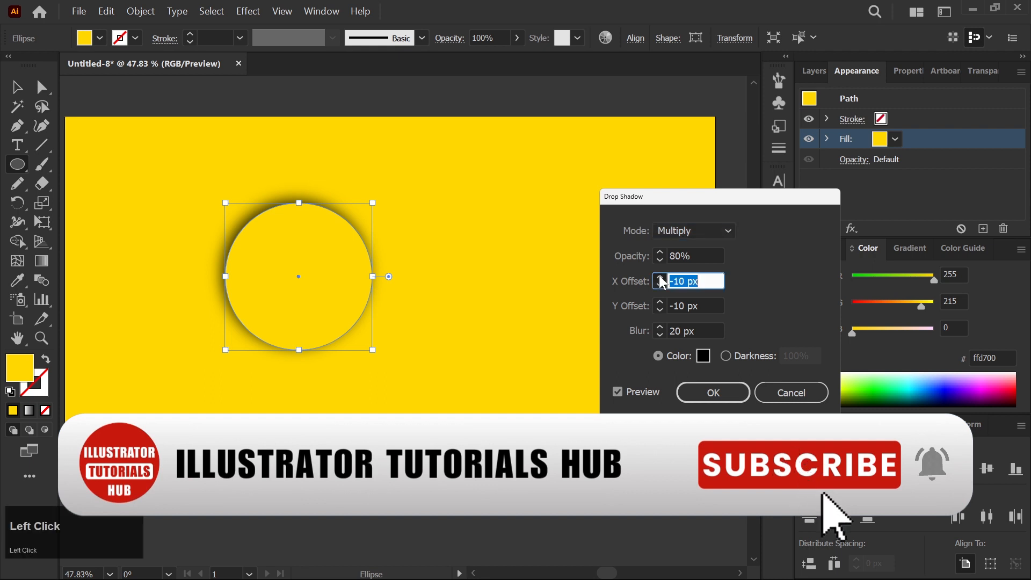
drag(660, 277, 660, 277)
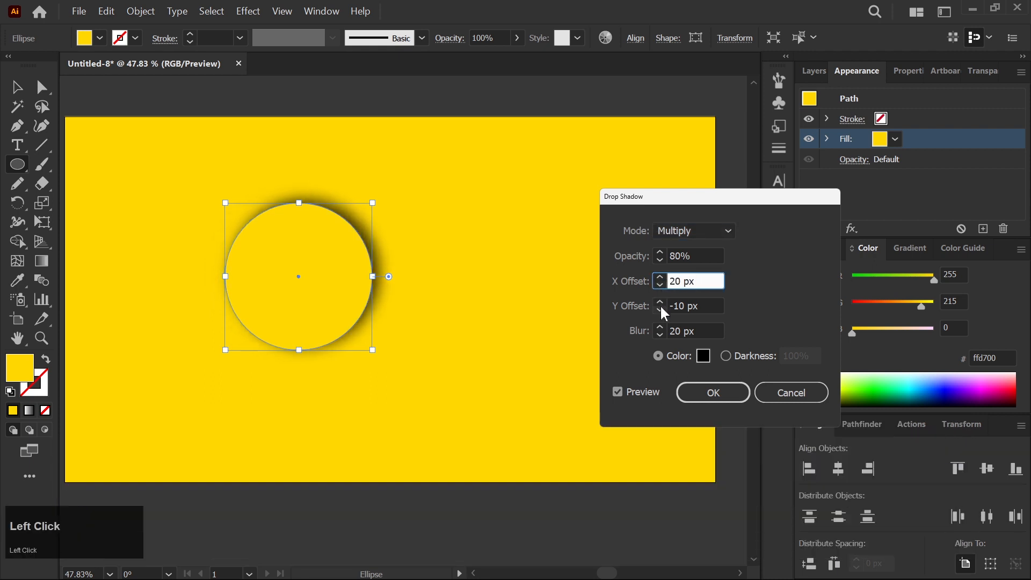
drag(661, 301, 660, 302)
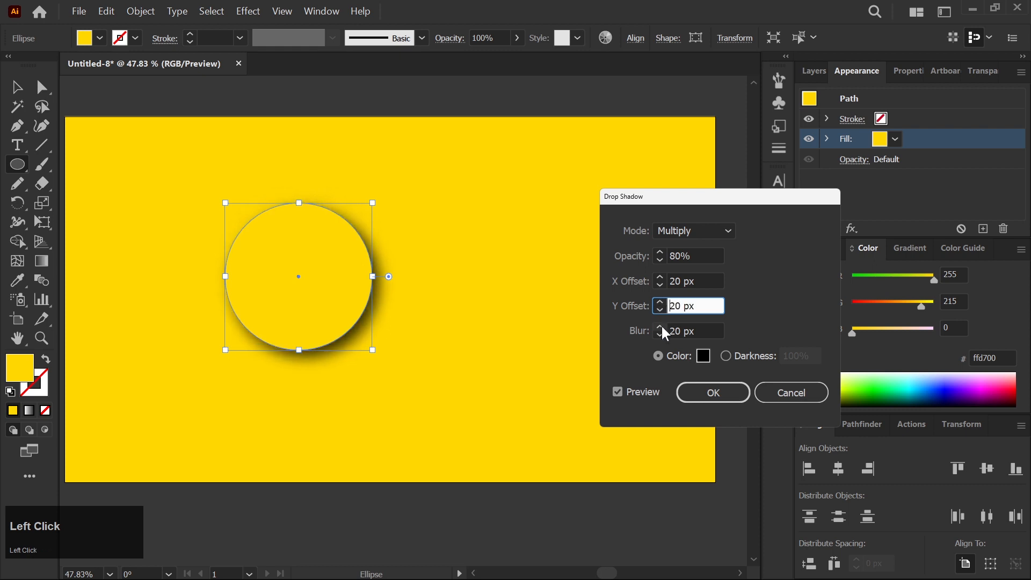
drag(661, 327, 661, 328)
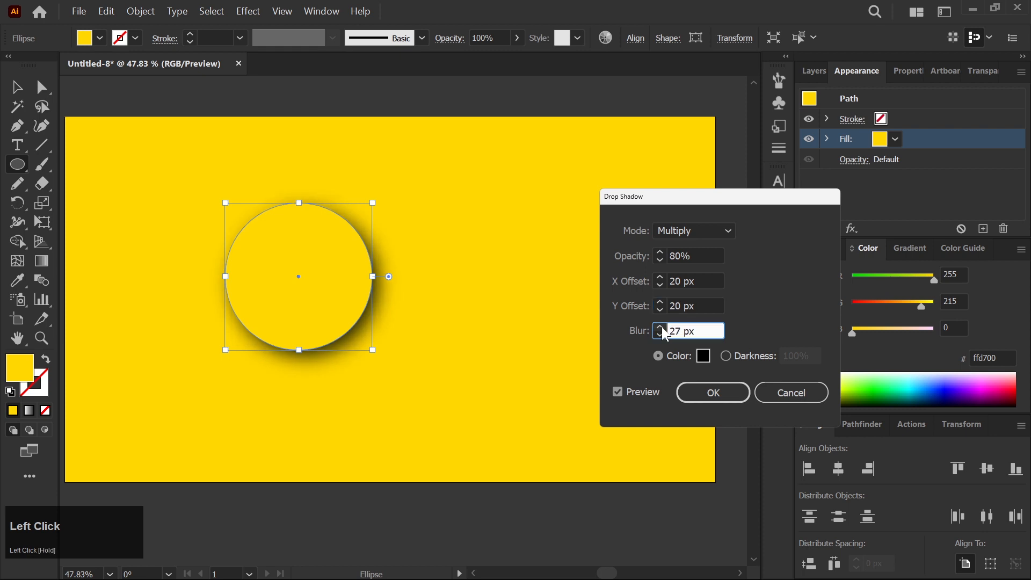
double_click(662, 327)
Step: Set the drop shadow's opacity to 50% and apply the effect
drag(658, 262, 658, 262)
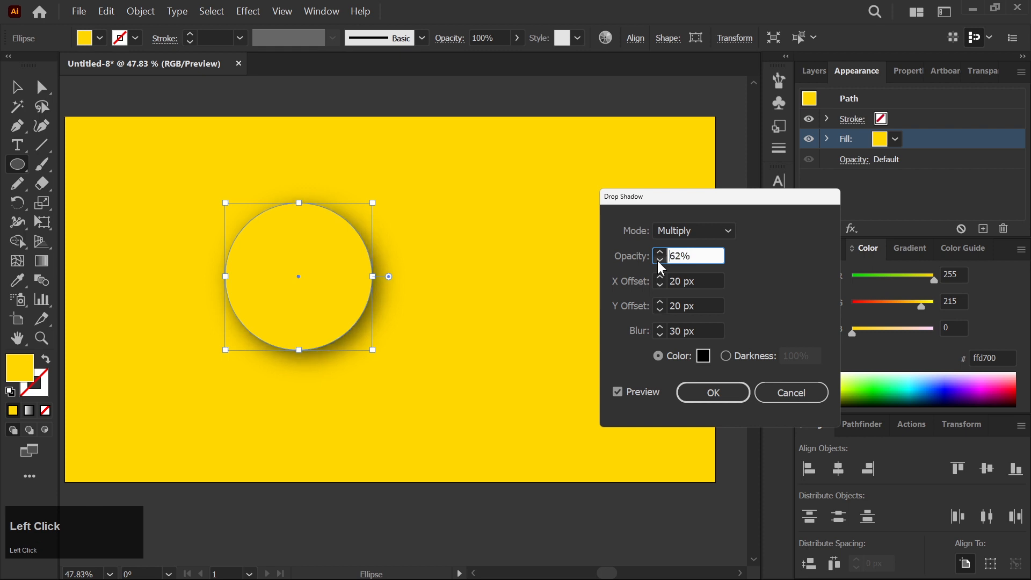
click(658, 261)
click(660, 253)
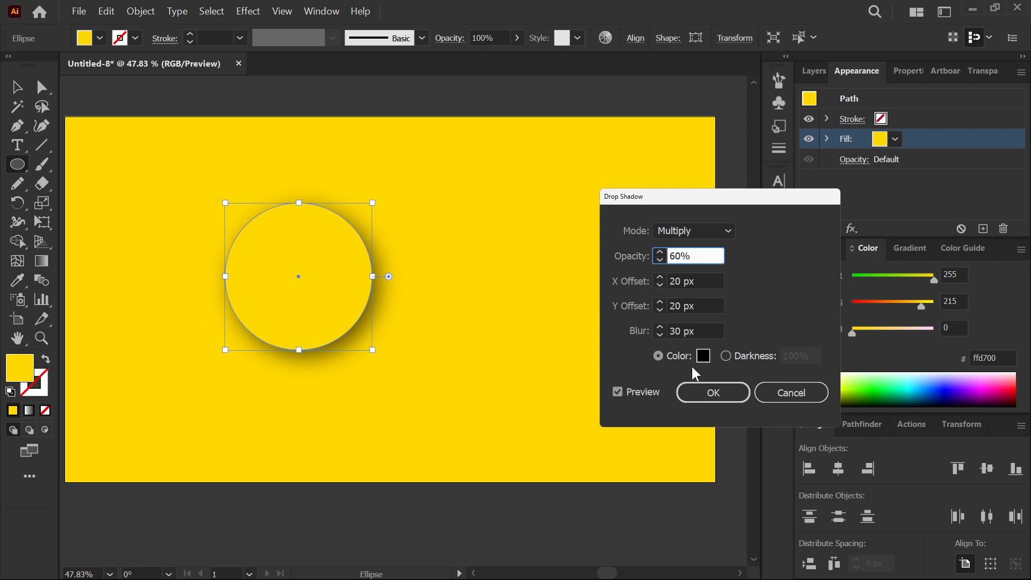
click(659, 262)
drag(658, 259, 661, 268)
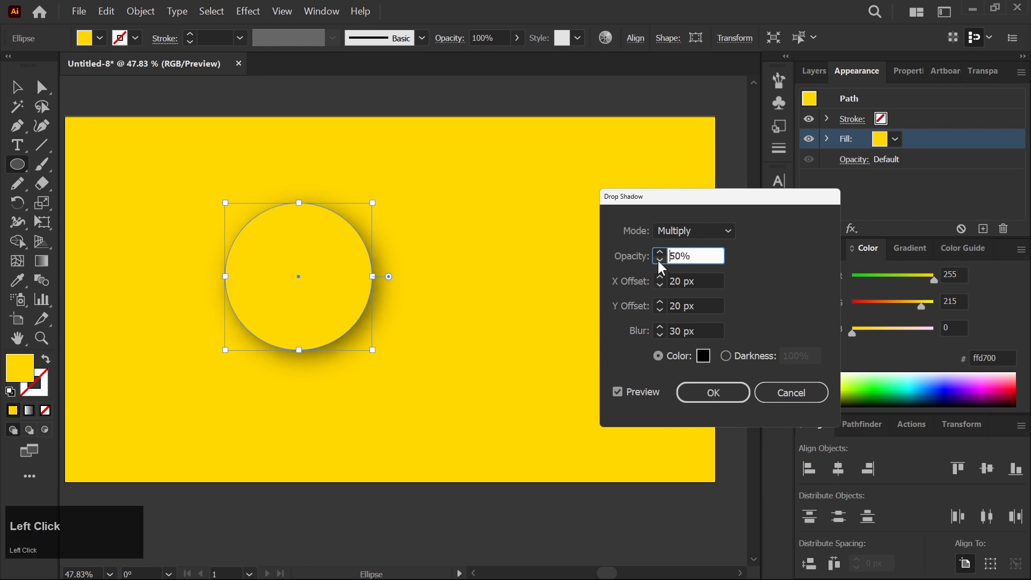
click(698, 391)
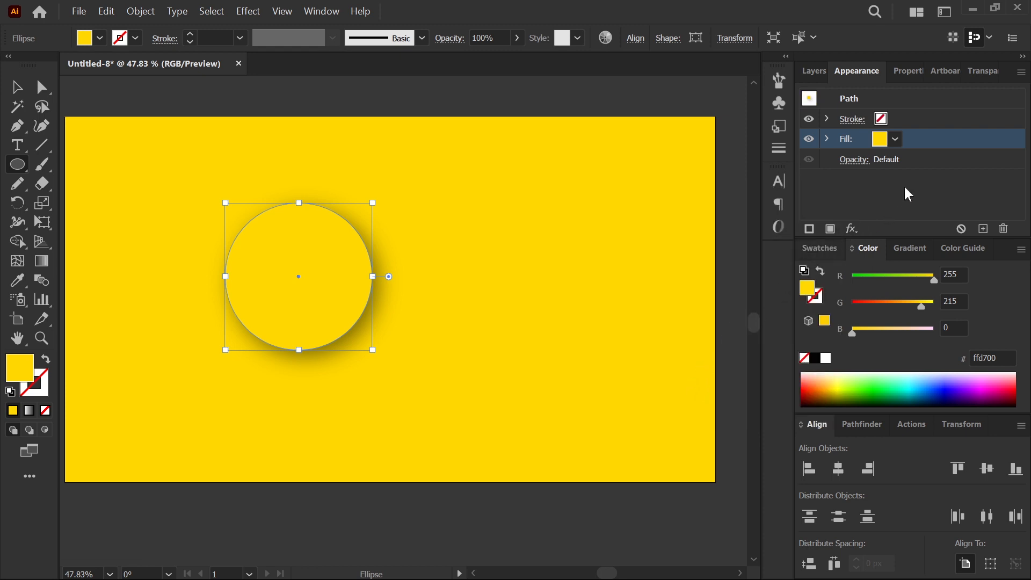
Step: Duplicate the circle's yellow fill and open the Drop Shadow effect of the upper copy for editing
click(956, 137)
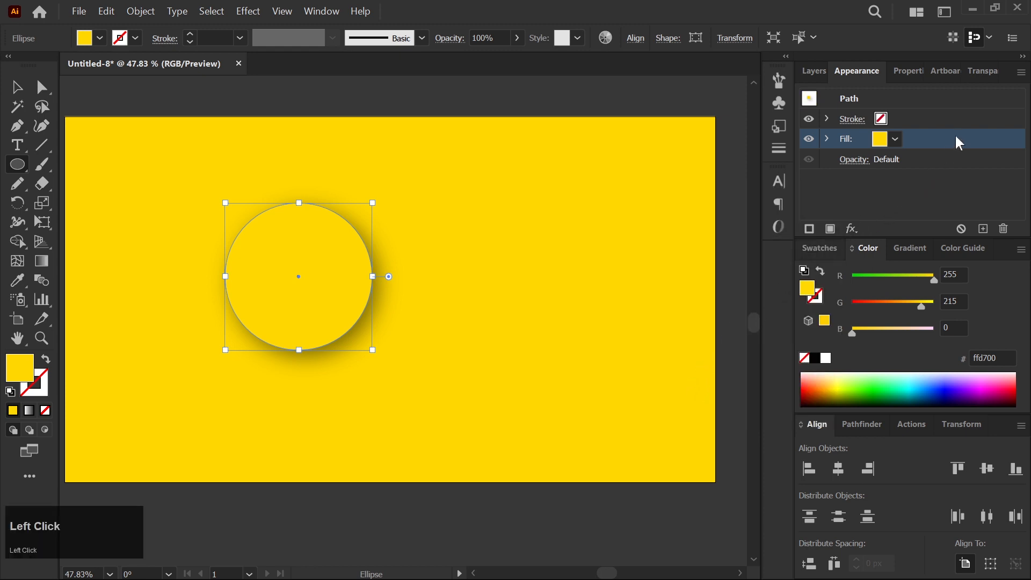
click(985, 228)
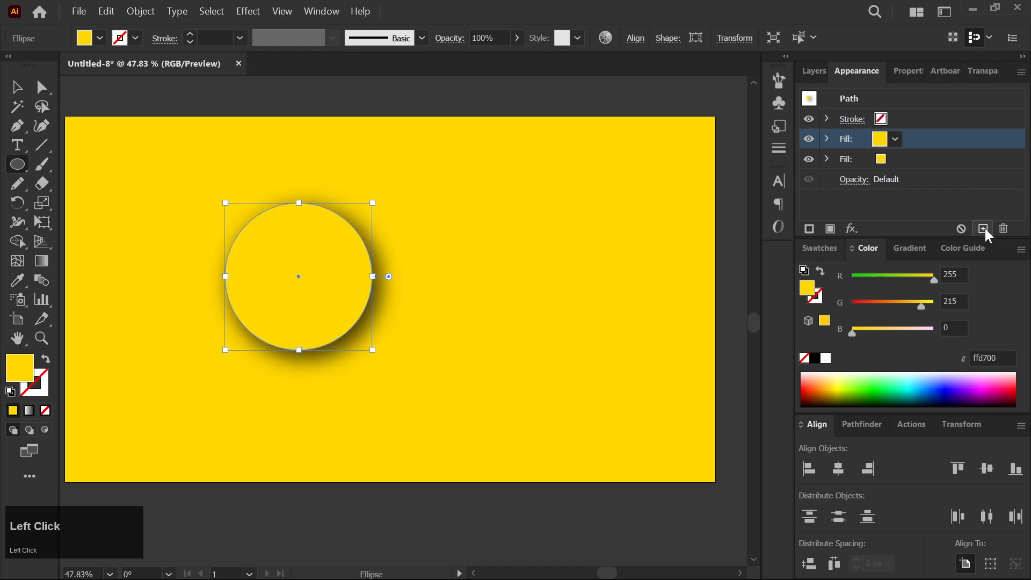
click(826, 138)
click(884, 161)
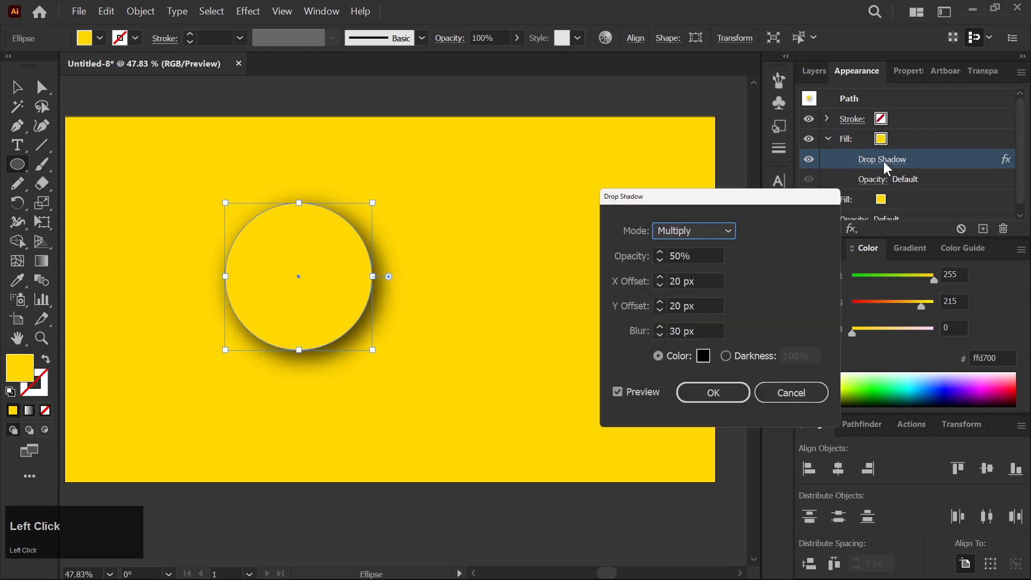
Step: Change the shadow color of the upper fill's drop shadow to white
click(704, 357)
drag(547, 317, 537, 167)
drag(392, 291, 383, 377)
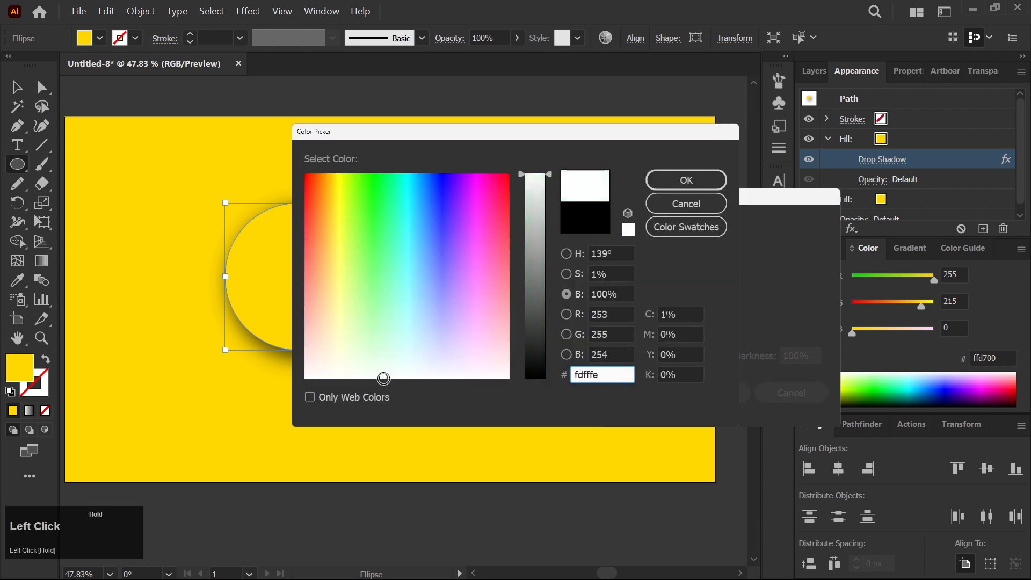
click(663, 180)
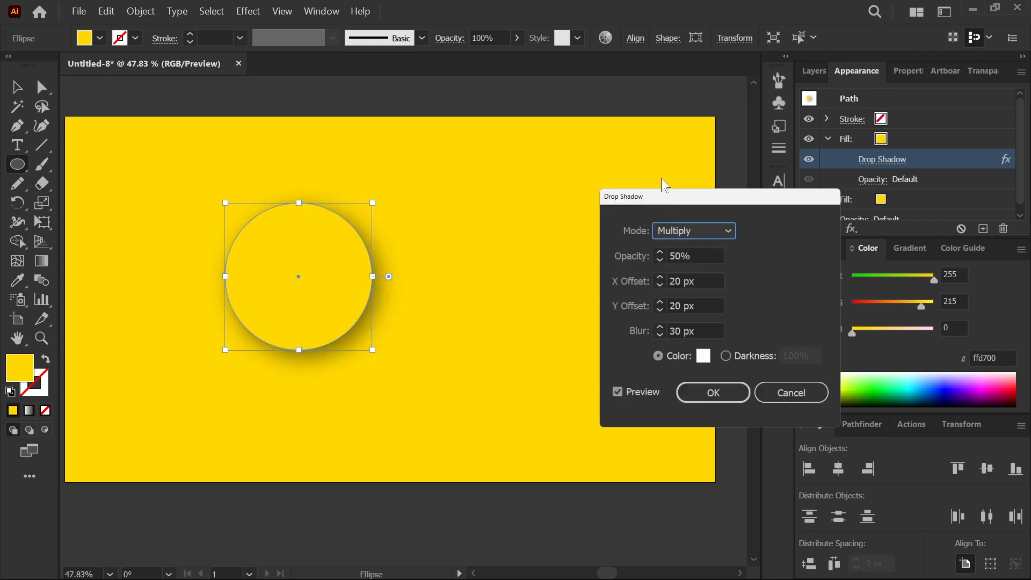
Step: Set the white shadow's opacity to 80% and its X and Y offsets to -20 px each
click(661, 253)
click(661, 252)
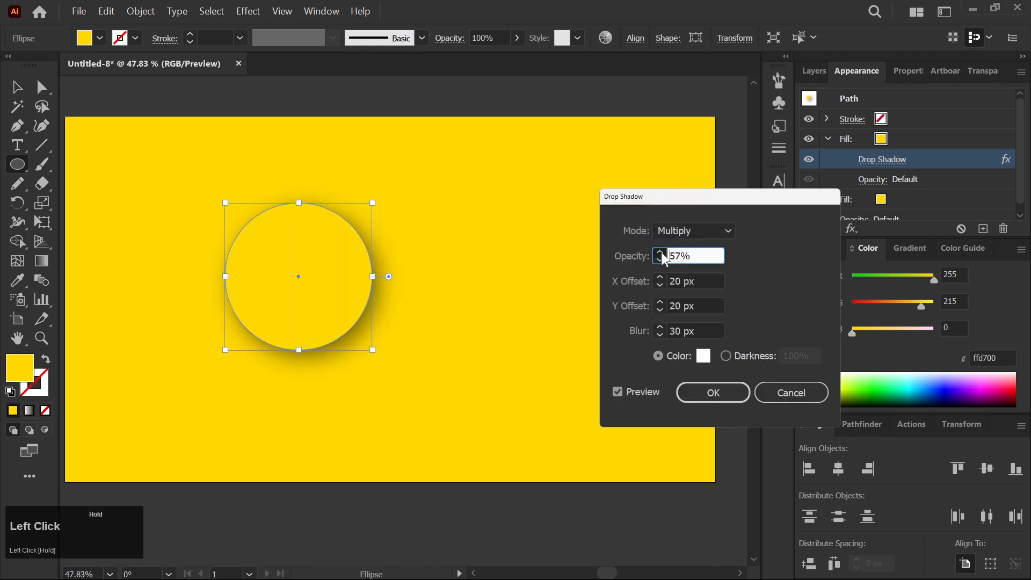
click(661, 252)
click(658, 310)
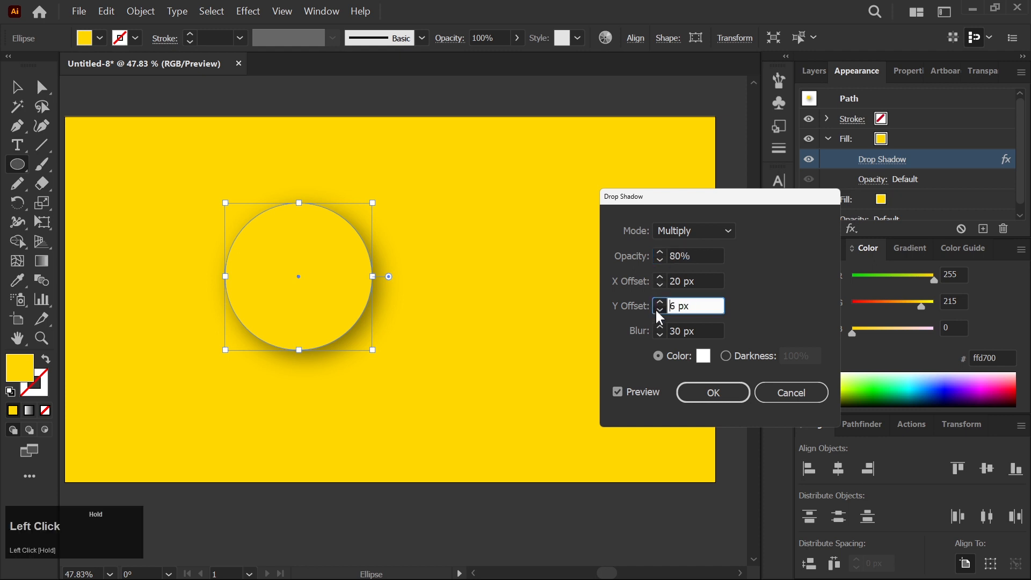
click(661, 316)
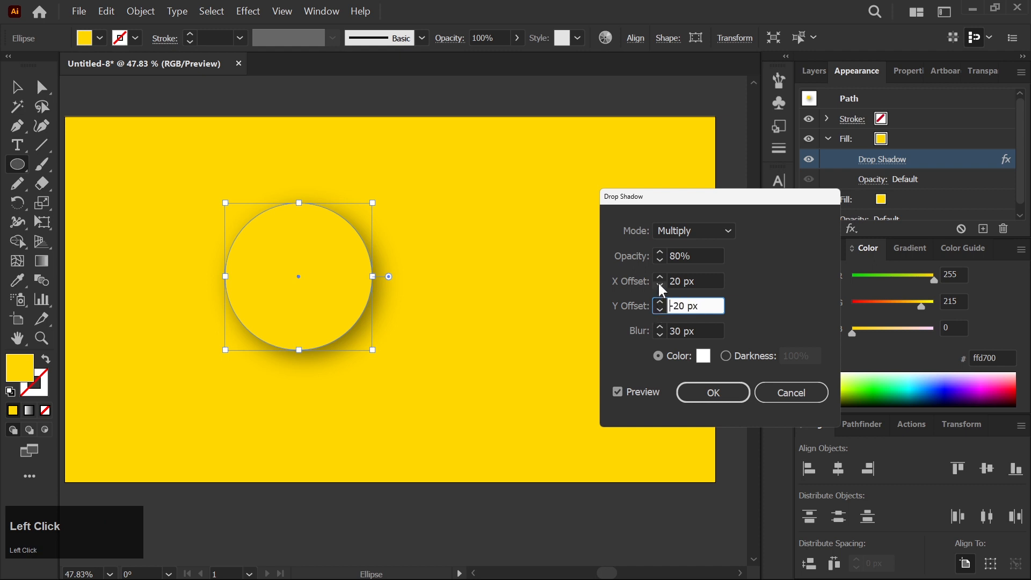
click(660, 285)
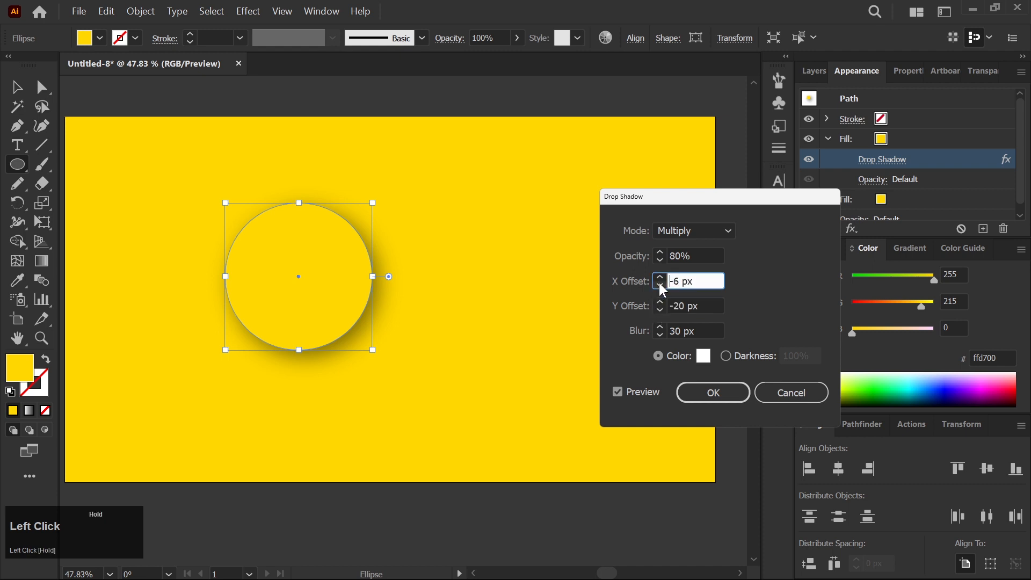
drag(661, 285, 661, 286)
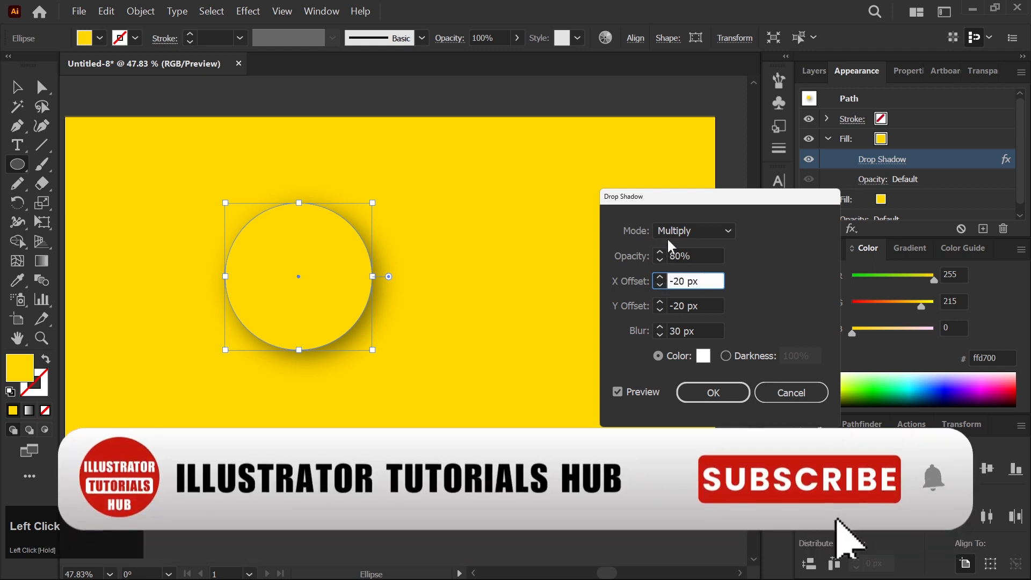
Step: Switch the white shadow to Normal mode, with a 20 px blur and 70% opacity
click(672, 232)
click(678, 250)
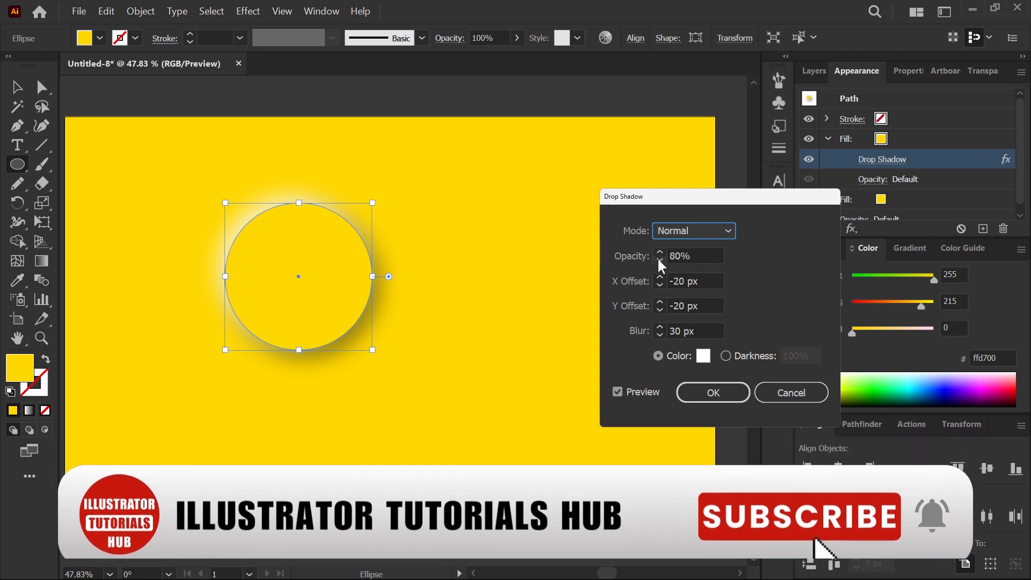
drag(660, 257, 660, 252)
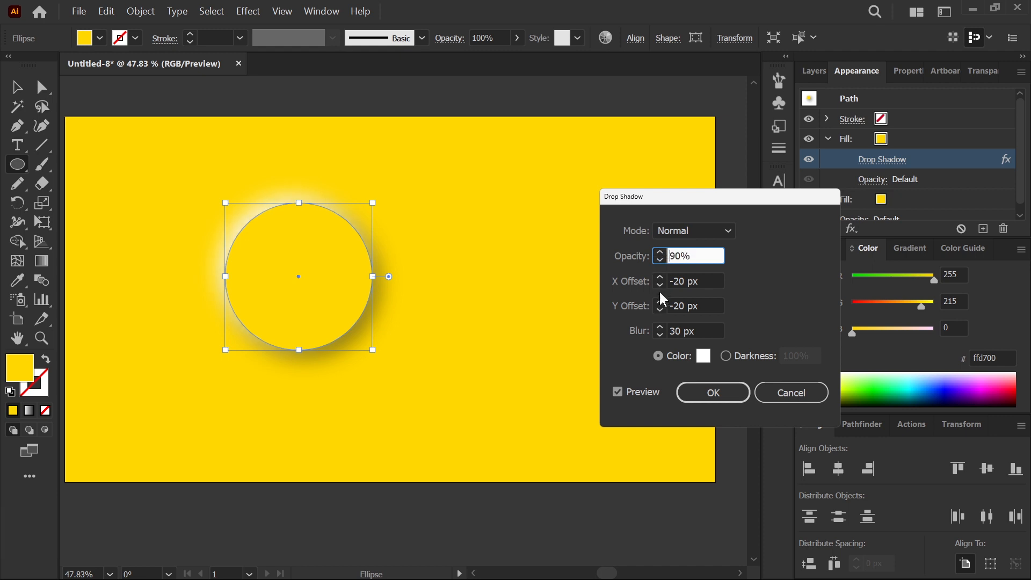
click(661, 334)
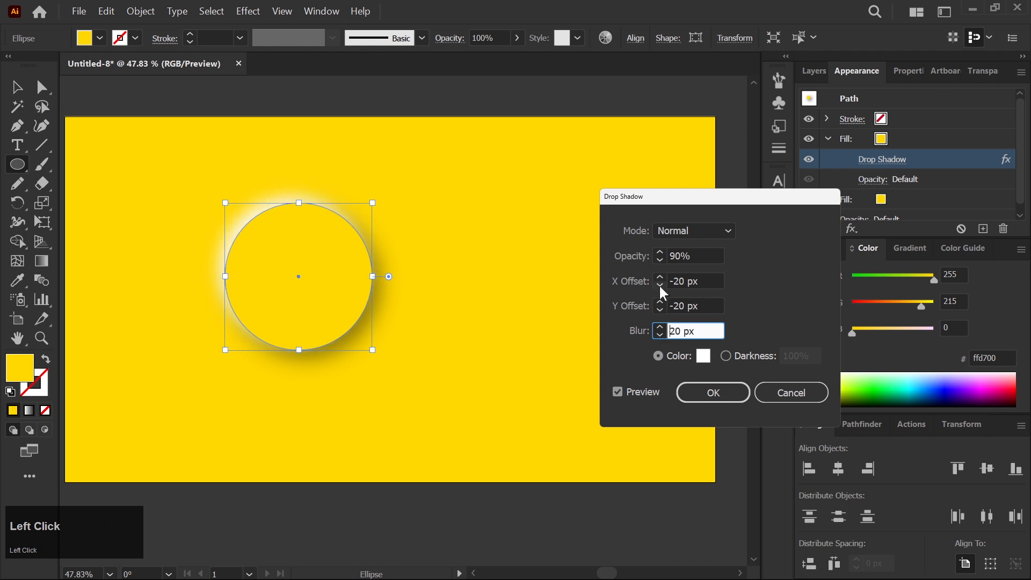
drag(658, 260, 658, 260)
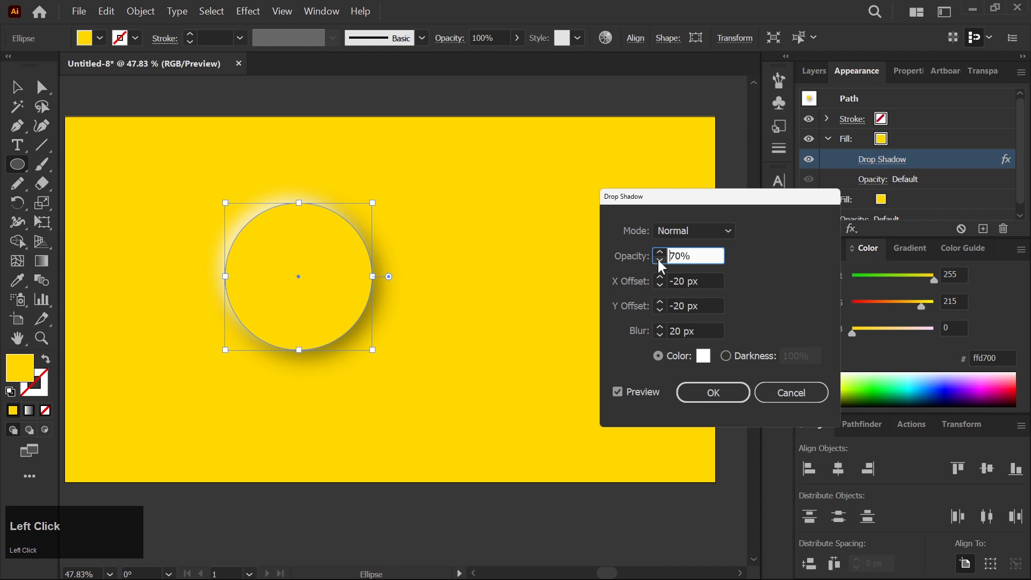
Step: Compare Multiply mode on the white shadow, return it to Normal and apply the effect
click(683, 232)
click(682, 269)
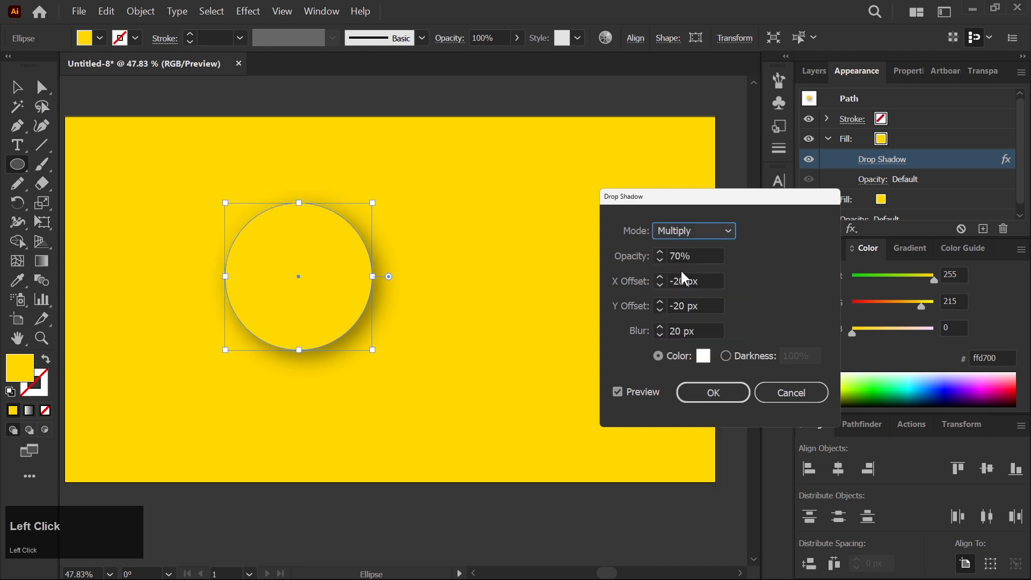
click(683, 231)
click(681, 244)
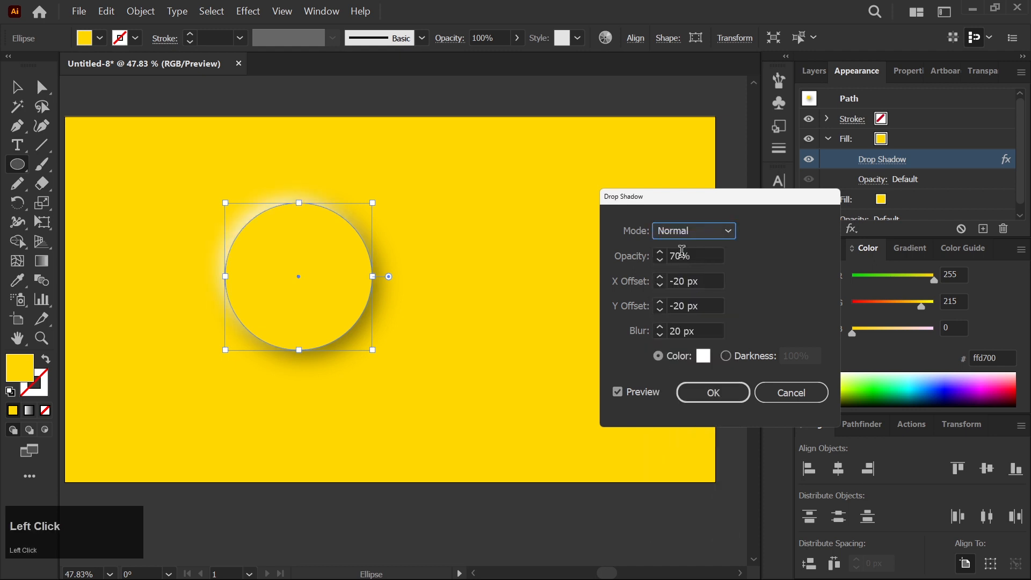
click(689, 389)
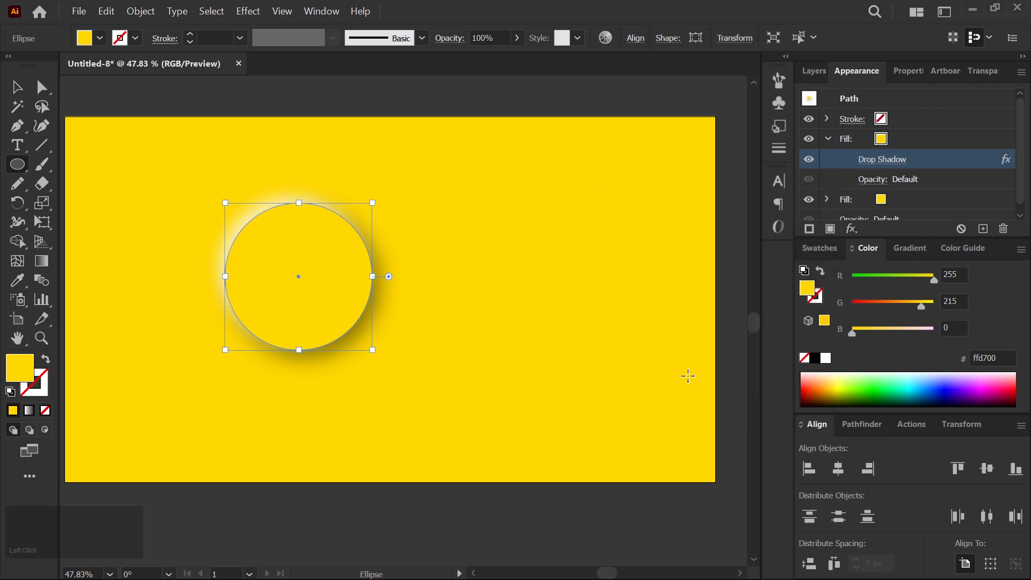
Step: Add a new yellow fill above the circle's stroke and two shadowed fills
click(827, 142)
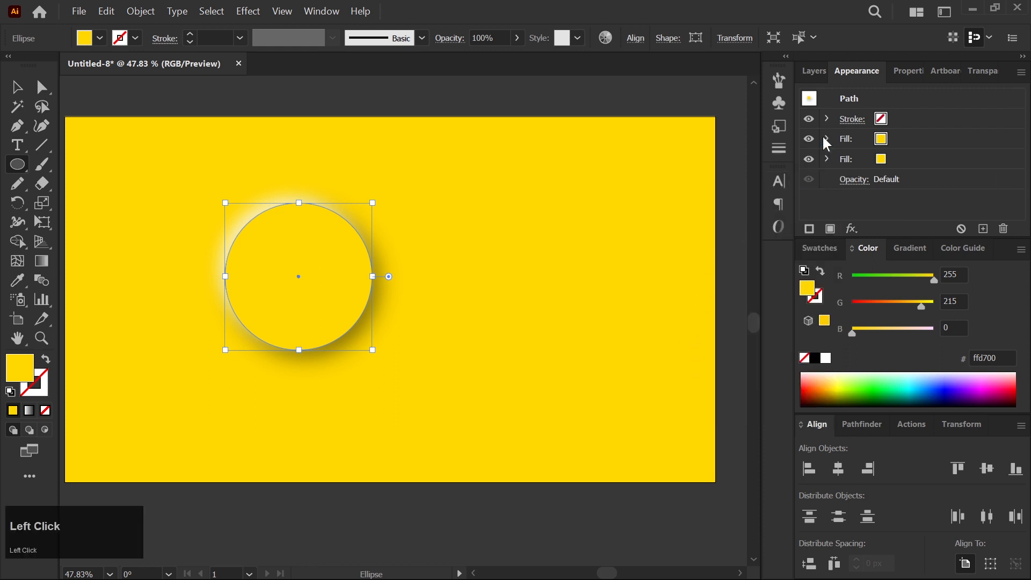
click(831, 230)
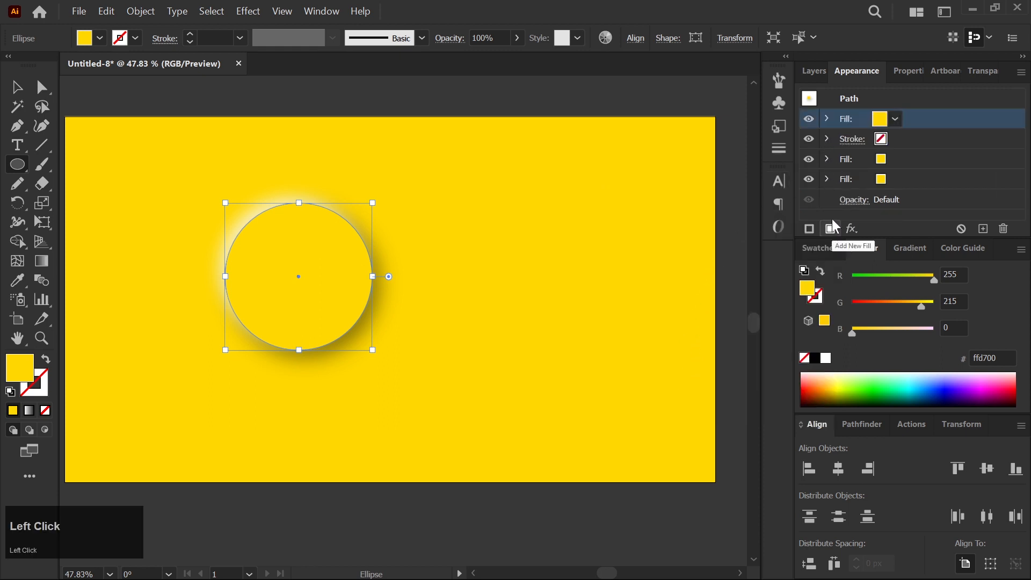
click(827, 115)
click(827, 115)
Step: Apply a Feather effect with a 15 px radius to the new topmost fill
click(852, 226)
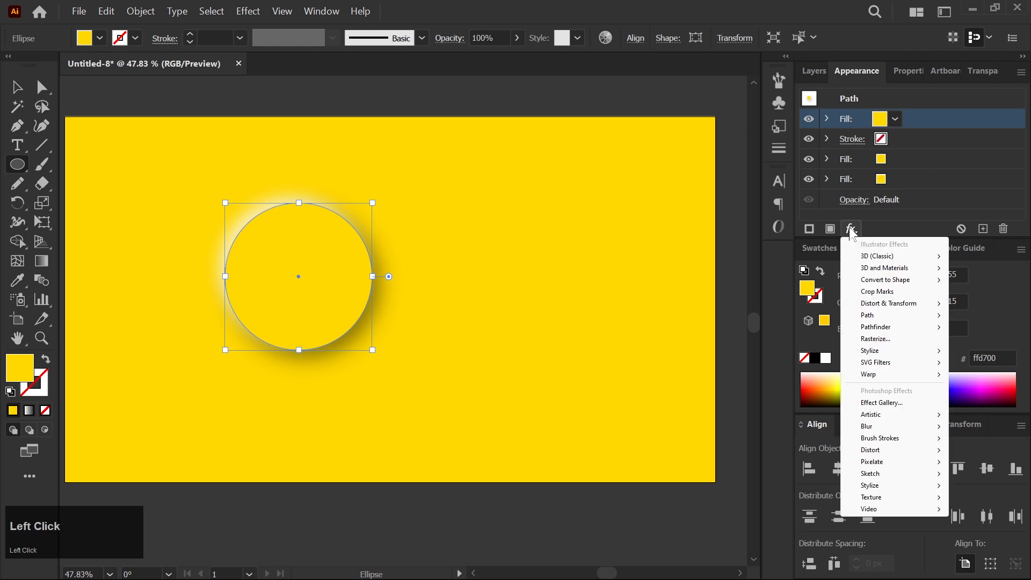
click(871, 350)
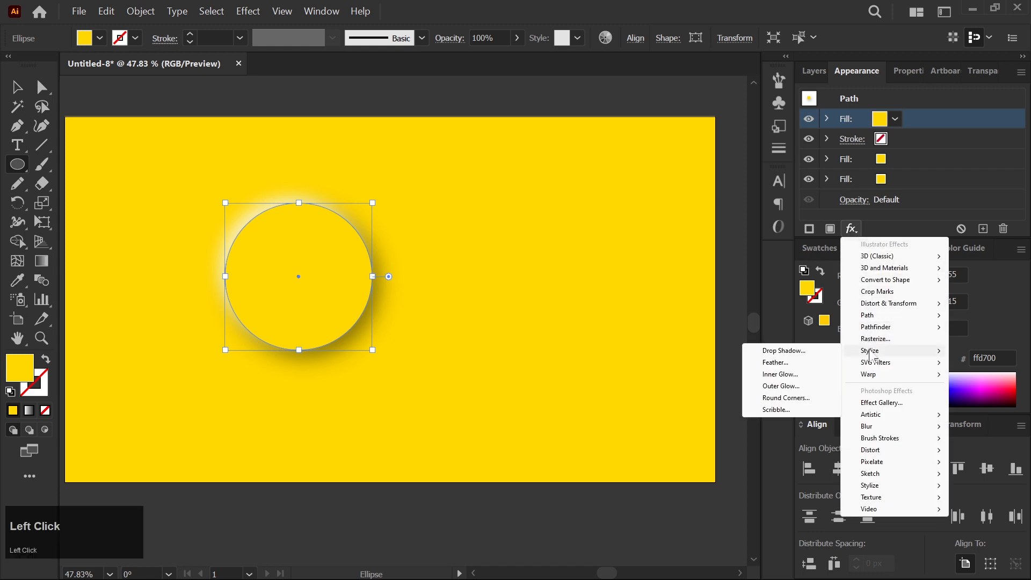
click(780, 365)
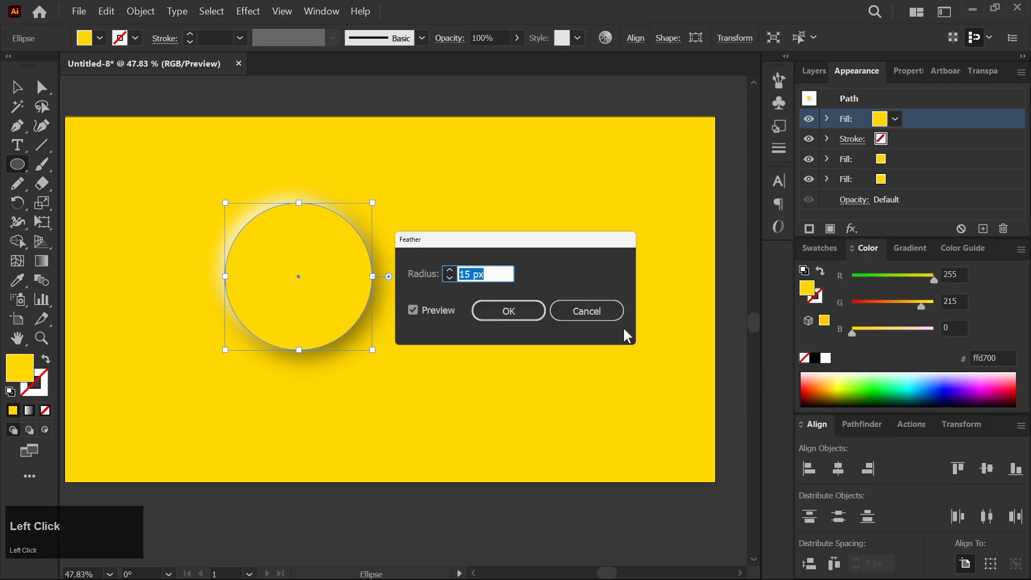
click(495, 308)
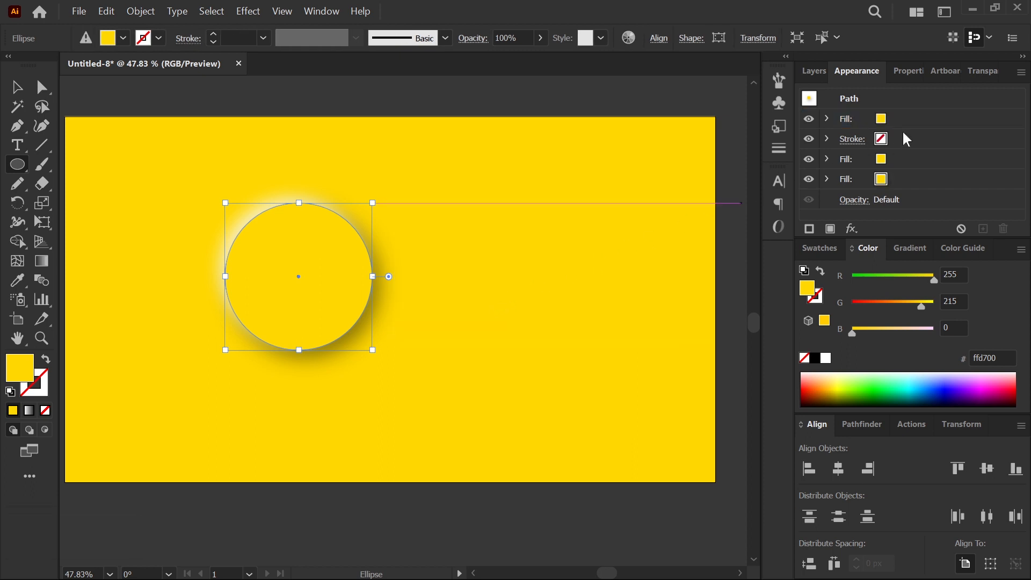
Step: Add an Offset Path effect of 17 px with Miter joins to the circle's topmost fill
click(932, 116)
click(856, 228)
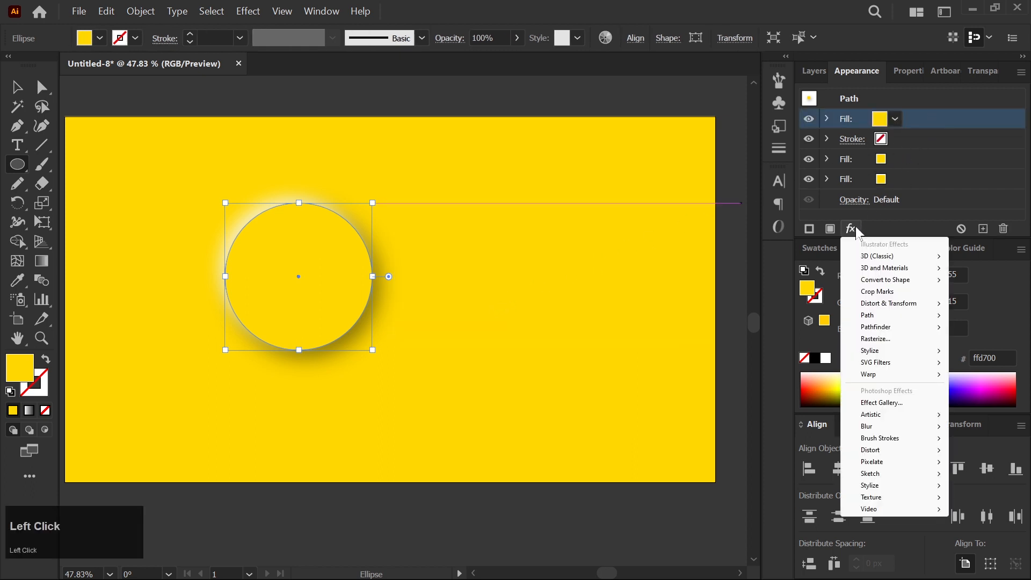
mouse_move(867, 320)
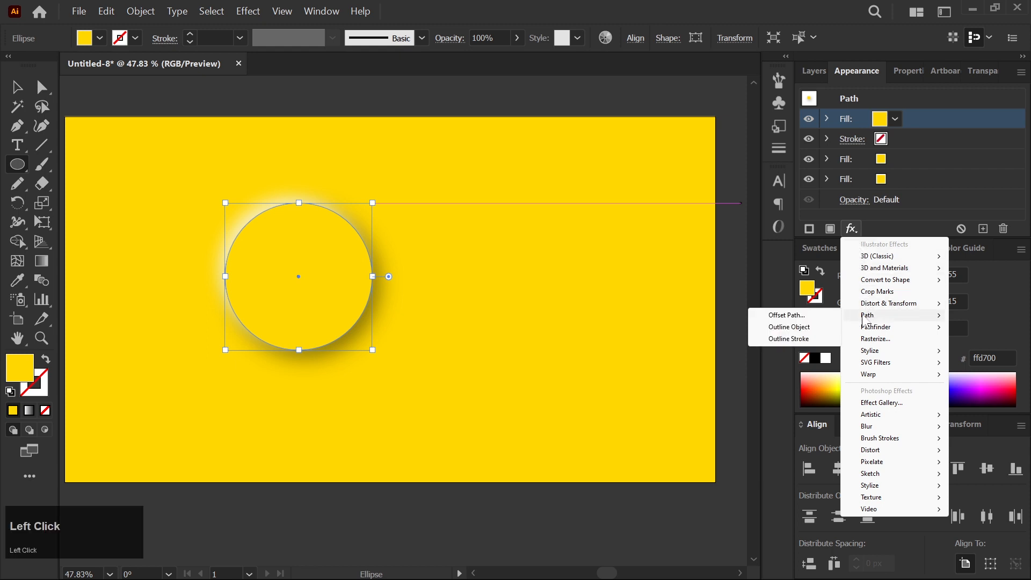
click(784, 315)
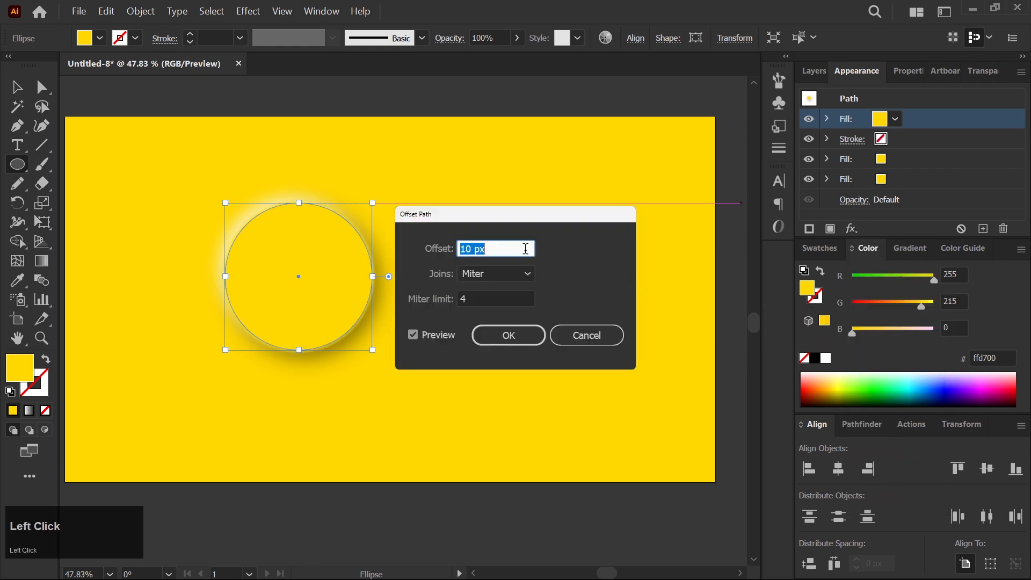
click(471, 247)
key(BackSpace)
text(7)
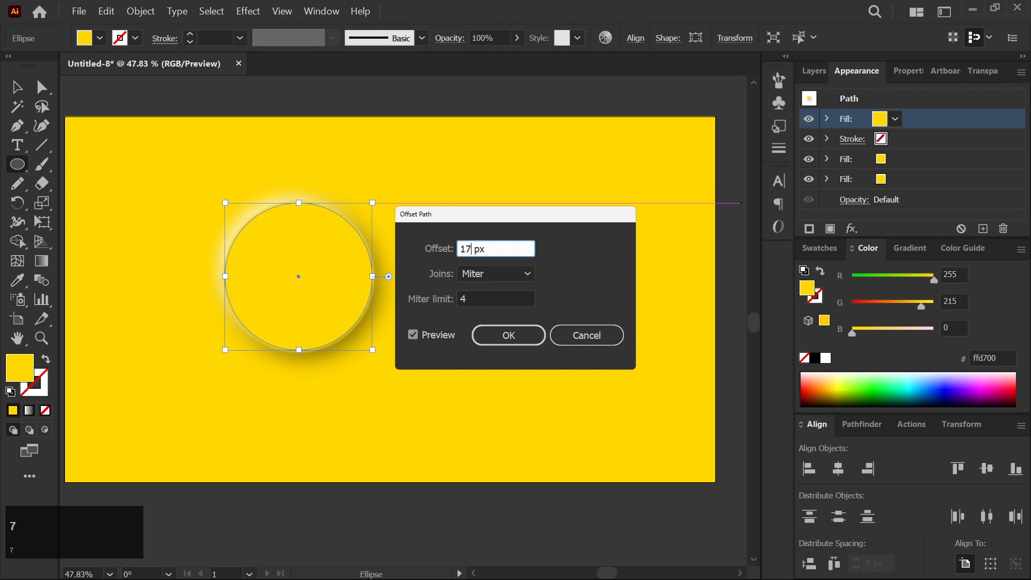
click(498, 332)
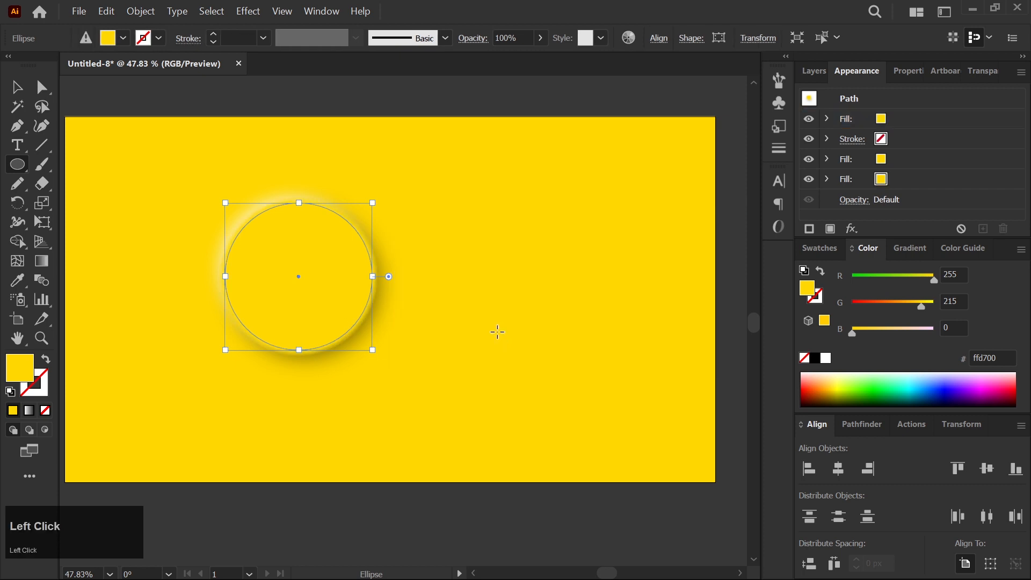
Step: Reselect the circle with the Selection tool and save its appearance as a new graphic style
click(17, 89)
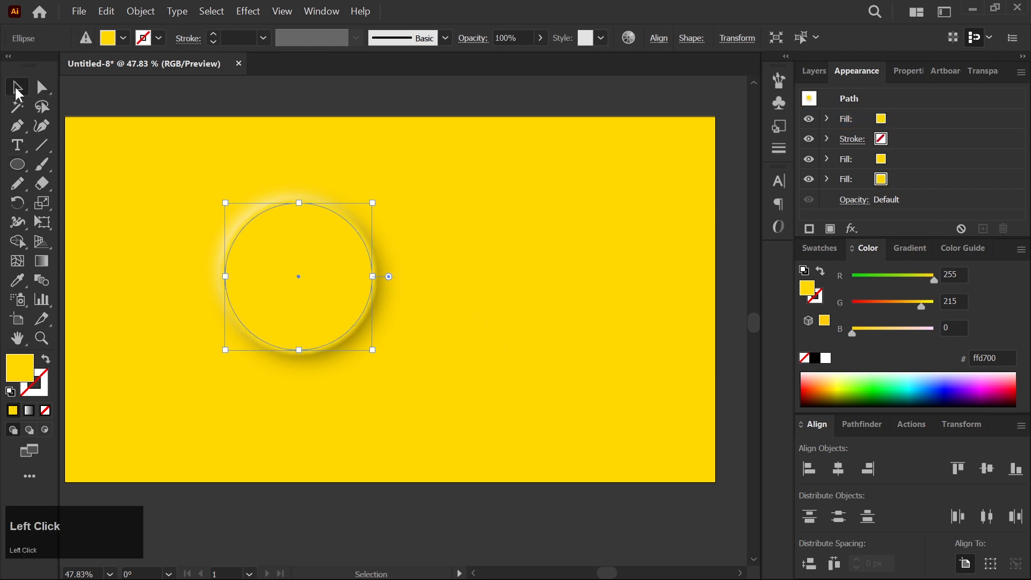
click(156, 174)
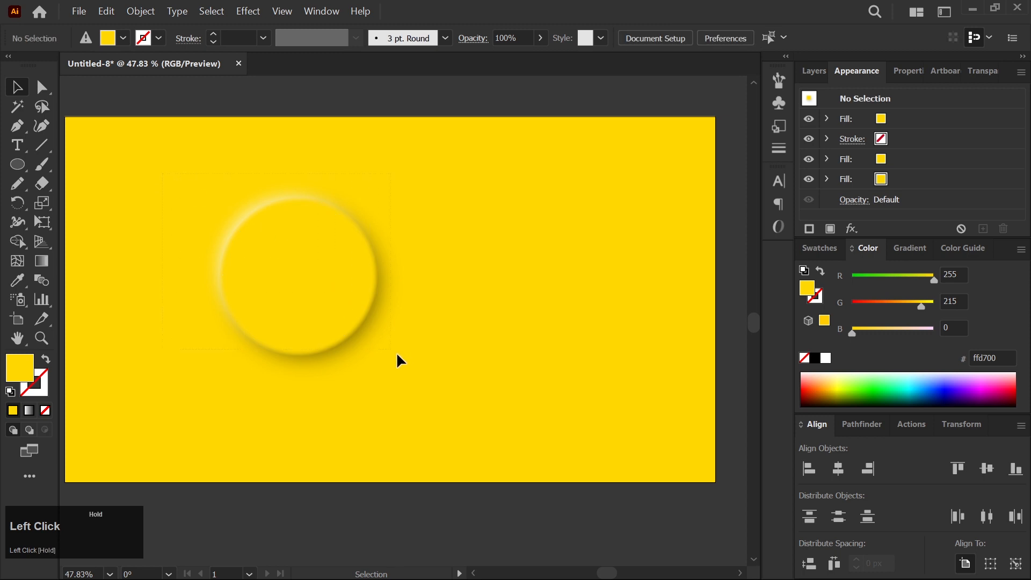
click(422, 380)
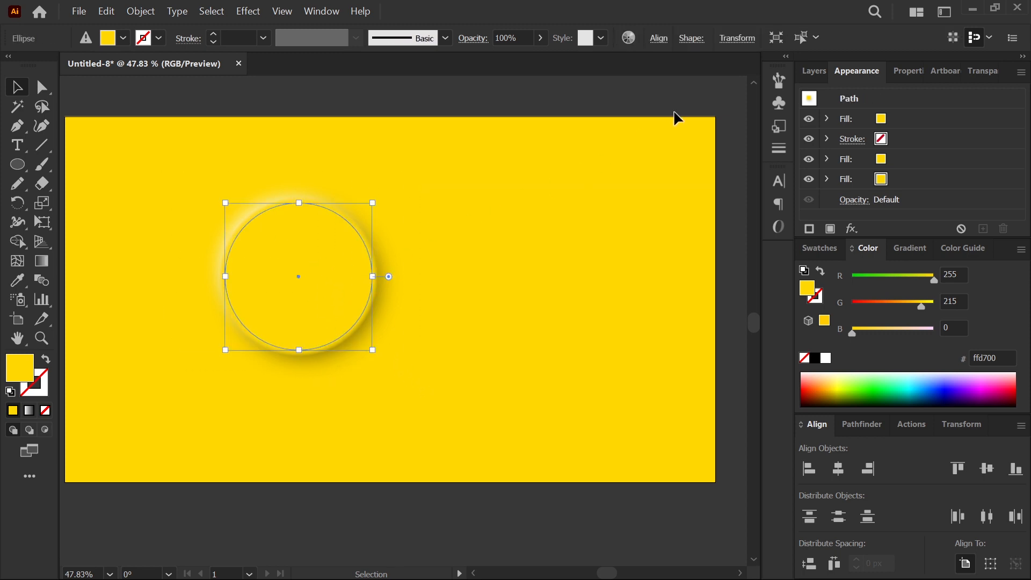
click(782, 60)
click(783, 60)
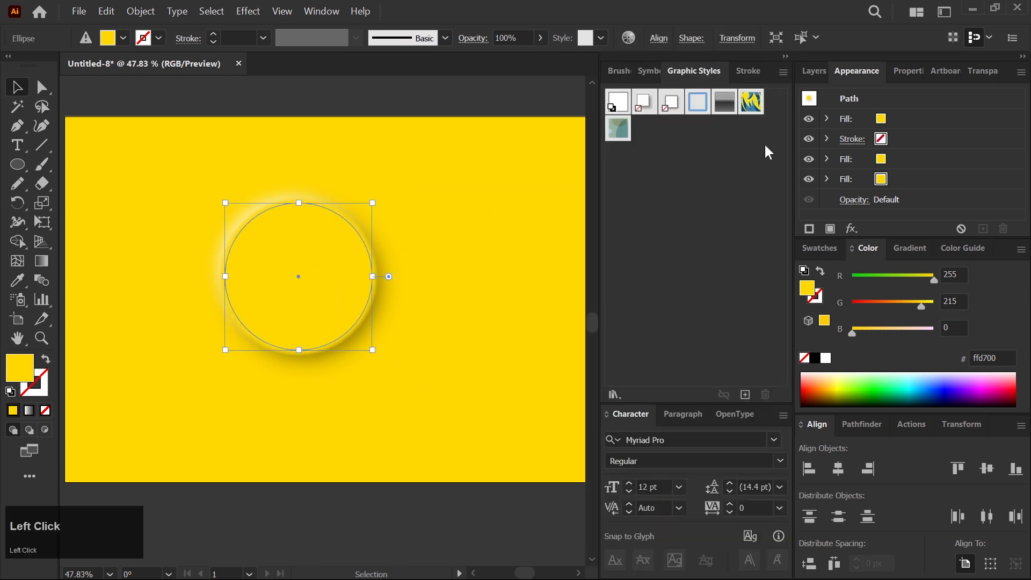
click(745, 395)
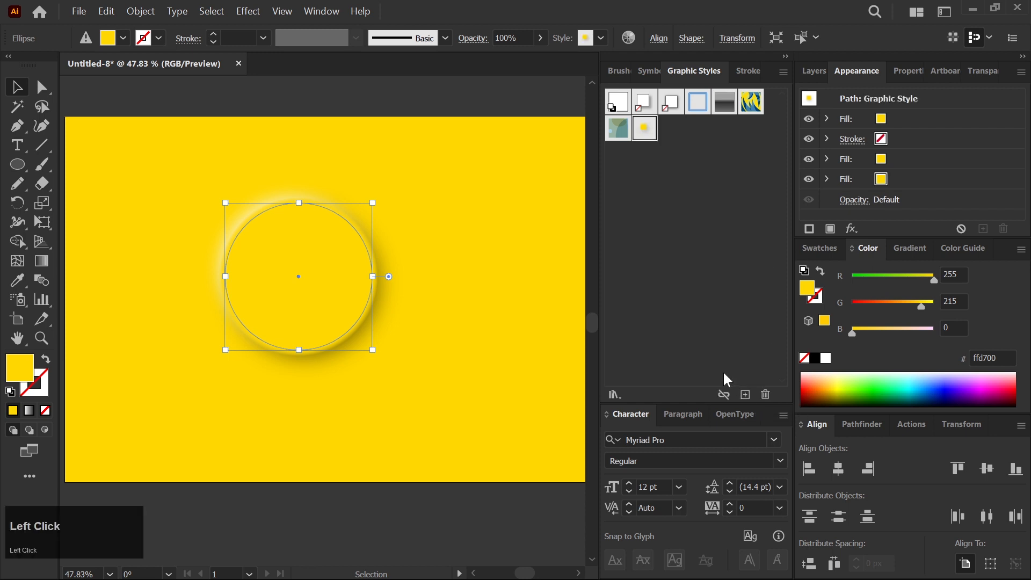
Step: Delete the circle from the yellow background
click(412, 195)
click(375, 315)
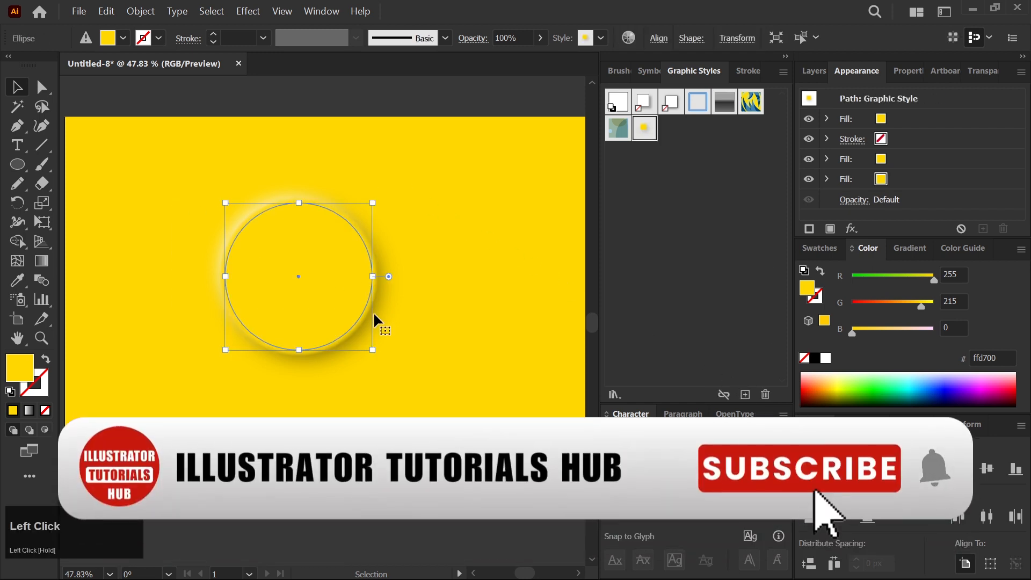
key(Delete)
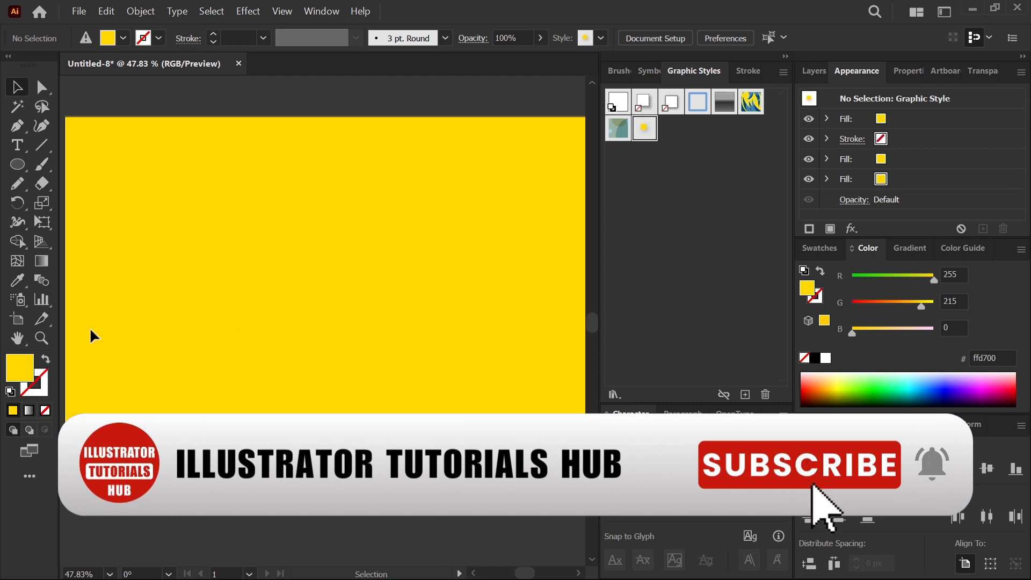
Step: Draw a 500 x 500 px circle with the Ellipse tool and centre it on the yellow artboard
click(42, 338)
drag(423, 349, 342, 325)
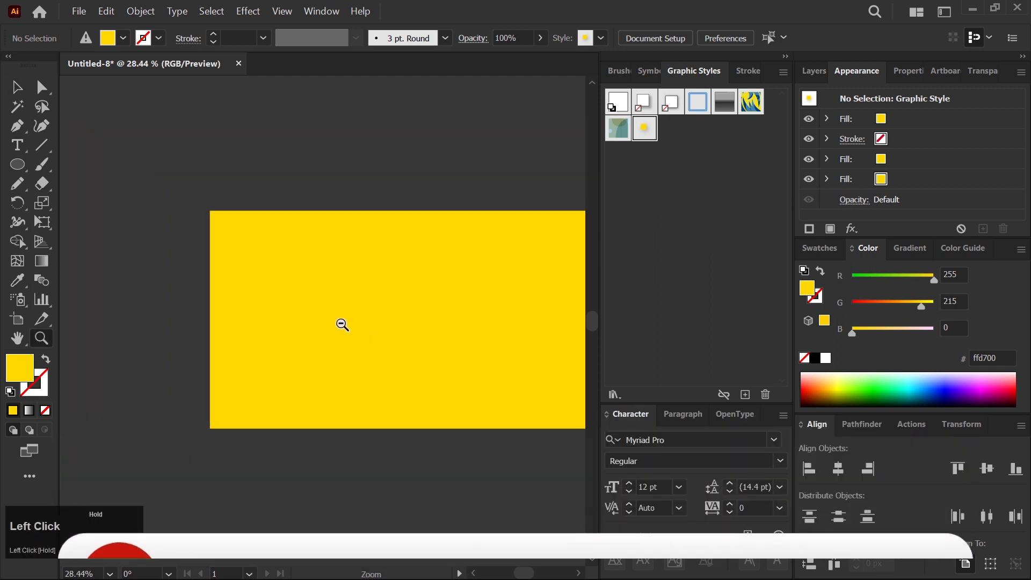
key(space)
drag(460, 304, 368, 276)
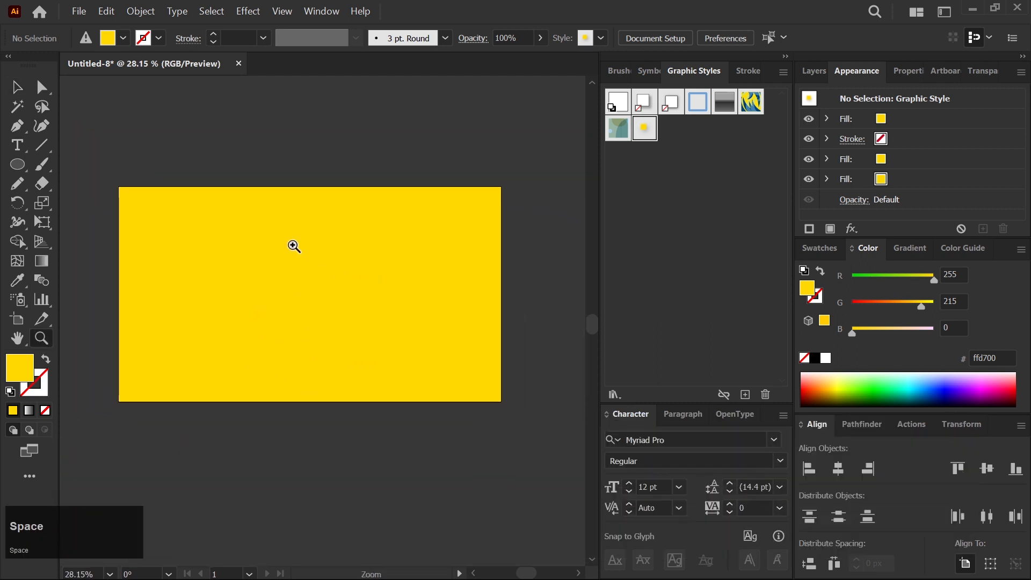
click(17, 164)
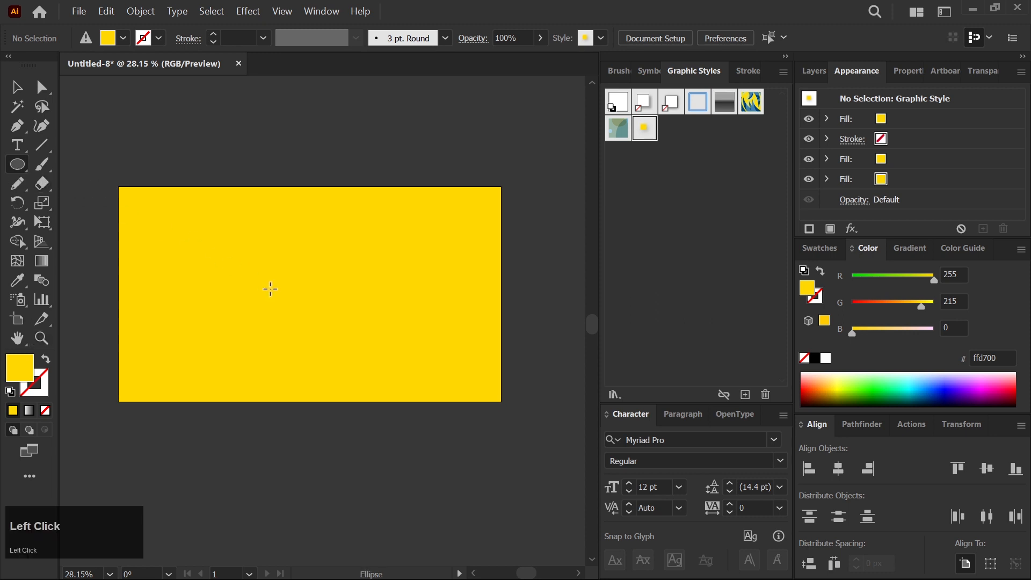
click(314, 315)
text(500)
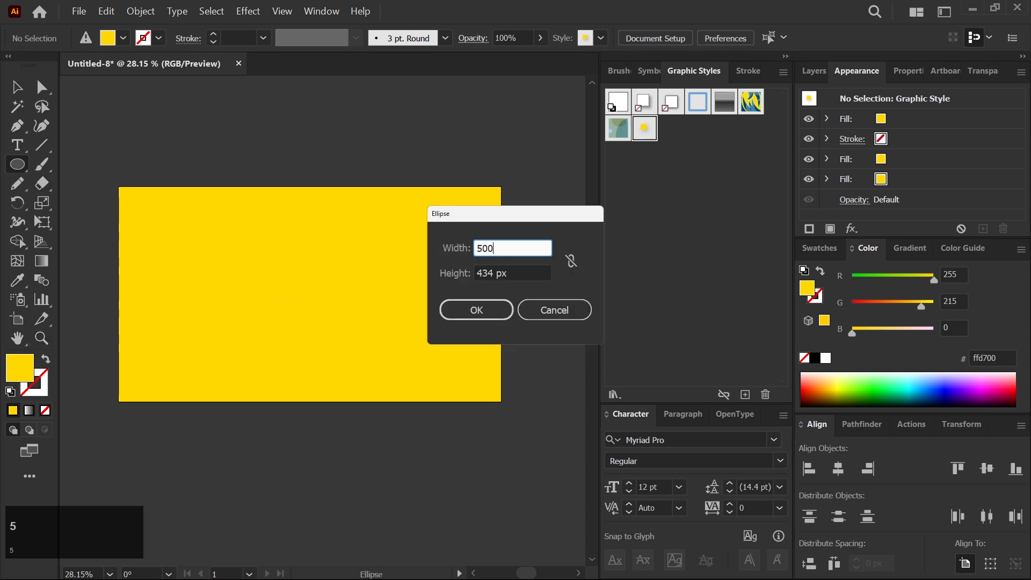
key(Tab)
text(500)
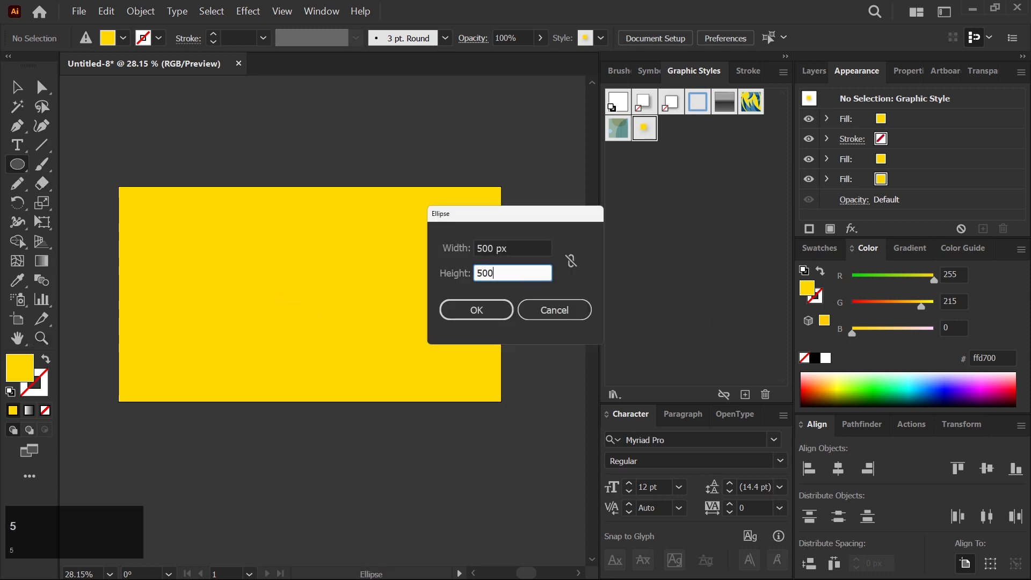
click(458, 317)
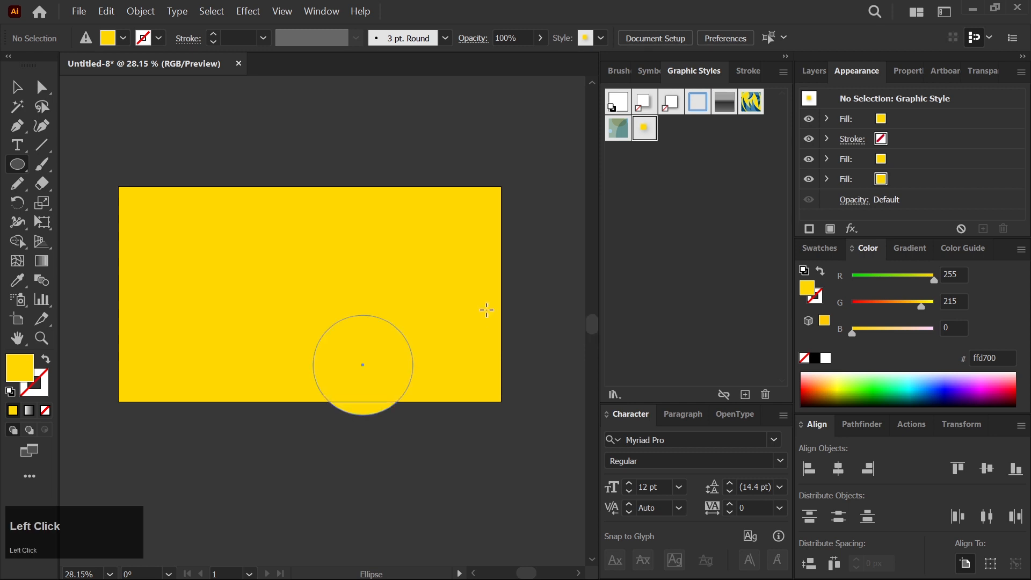
click(839, 468)
click(983, 471)
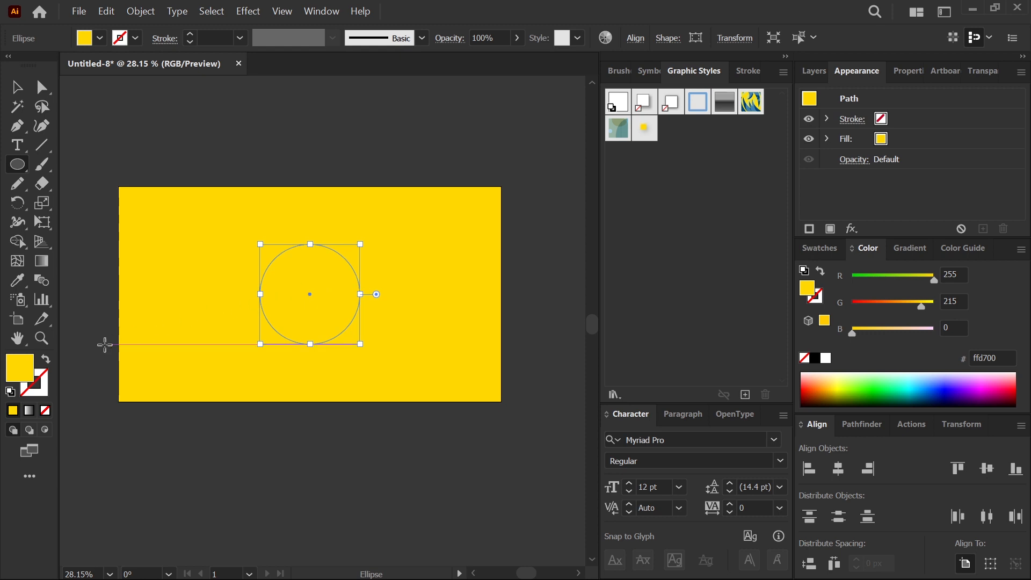
Step: Swap the circle's fill and stroke, colour the stroke black (000000), set its weight to 3 pt, and deselect
click(45, 359)
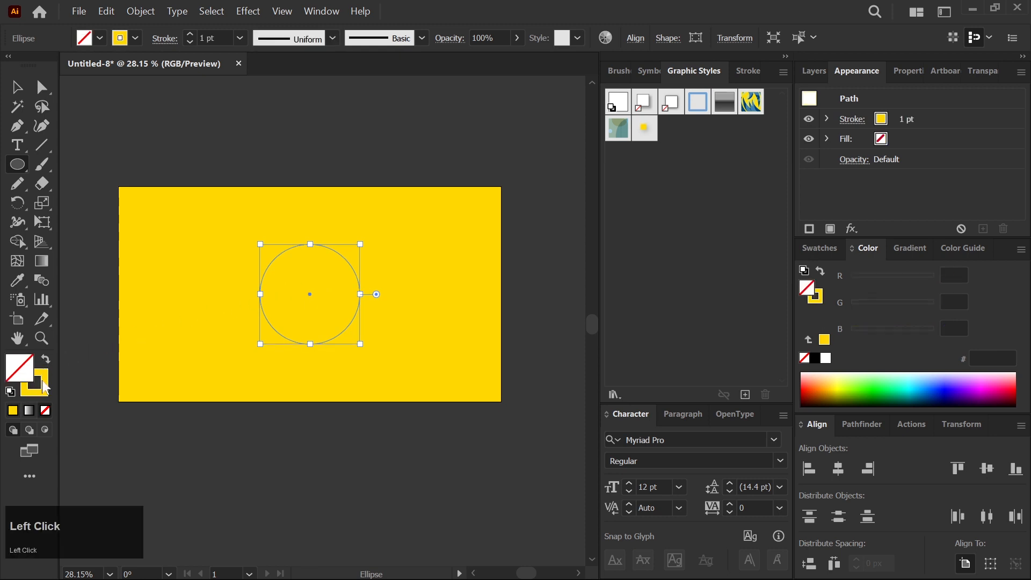
double_click(45, 387)
drag(528, 311, 529, 382)
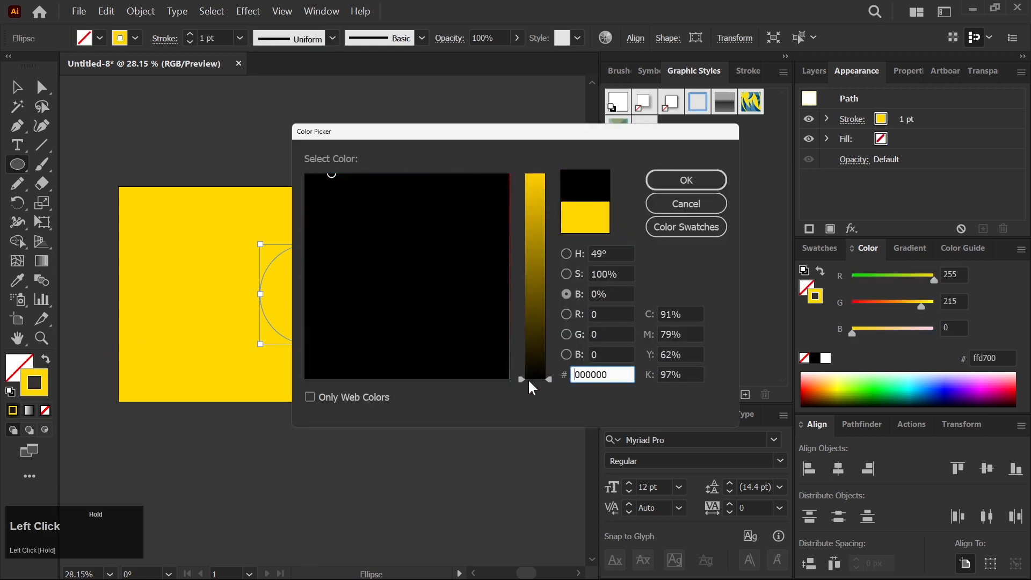
click(688, 178)
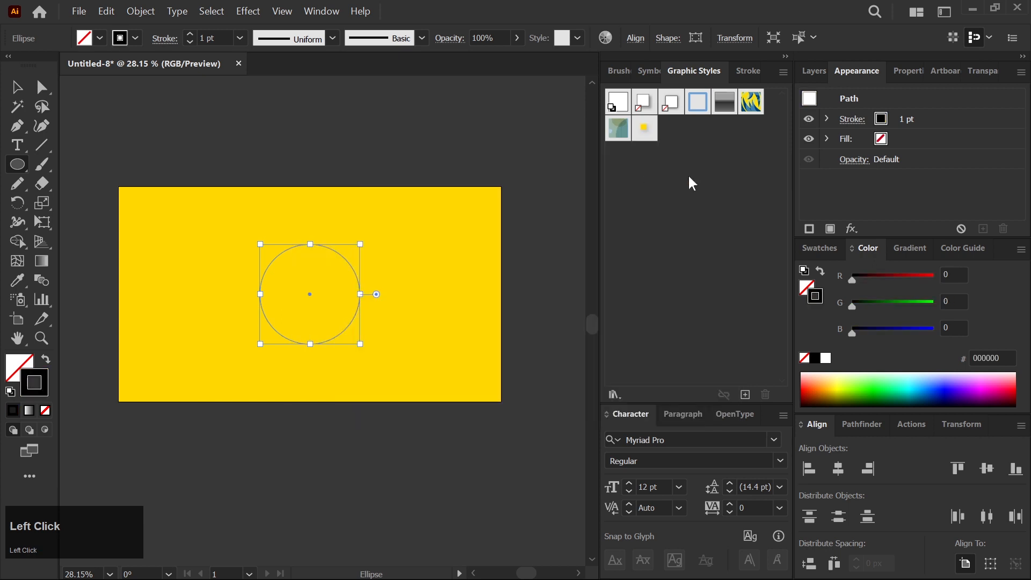
click(189, 33)
click(188, 32)
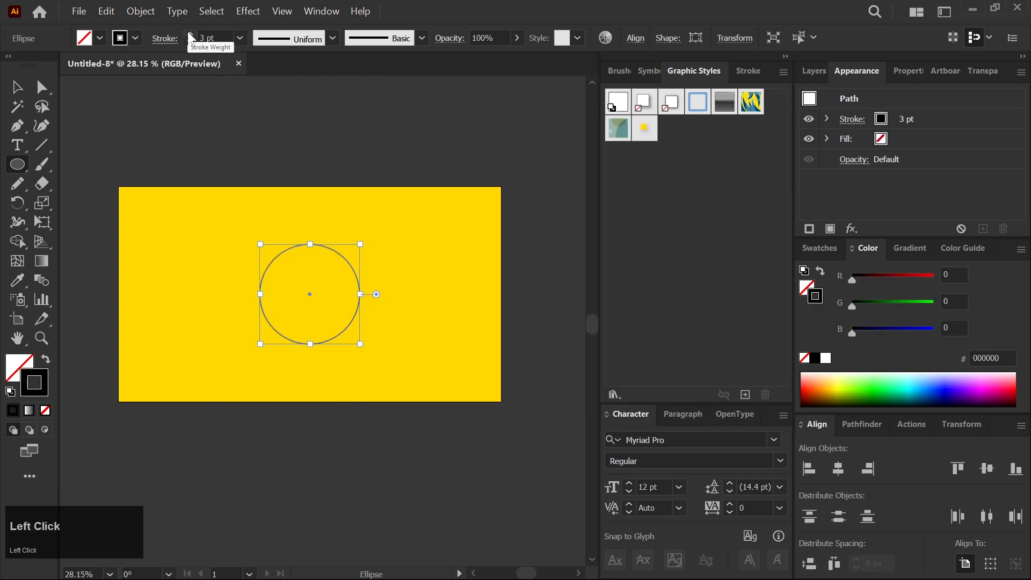
click(16, 88)
click(215, 130)
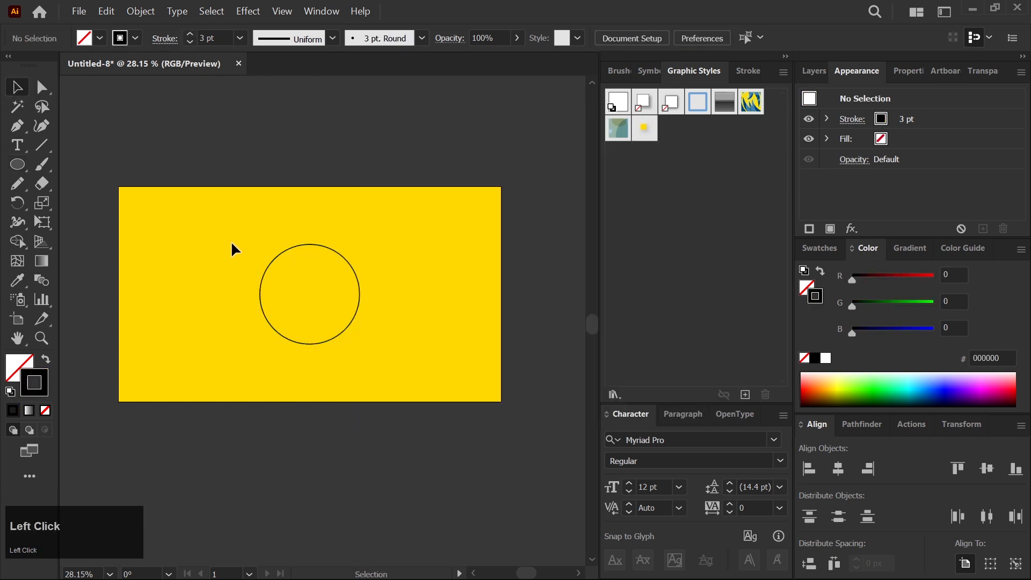
Step: Copy the circle, paste it in back, and enlarge the copy from its centre to about 1917 px, the artboard's width
click(298, 304)
click(106, 11)
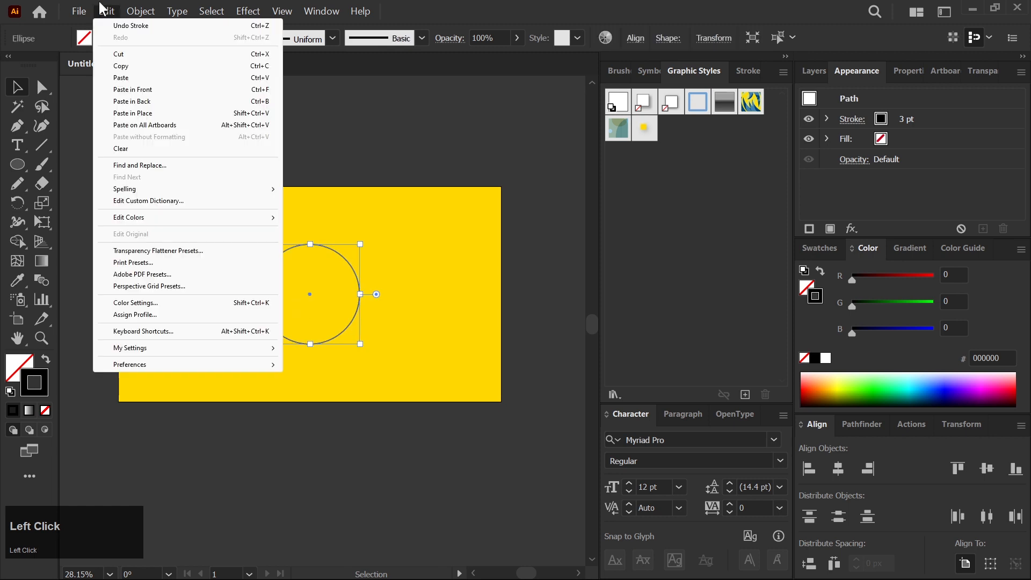
click(122, 67)
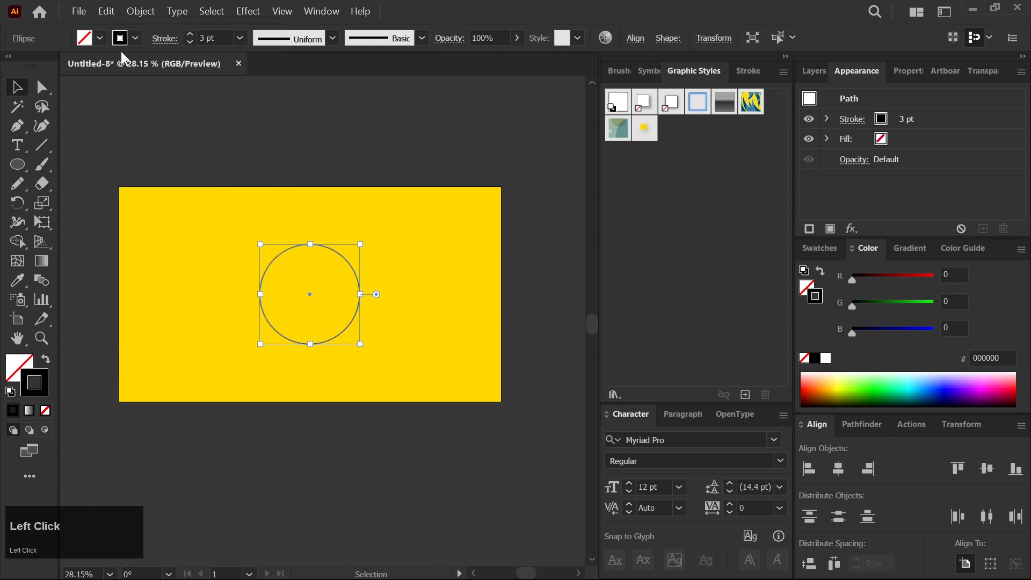
click(108, 11)
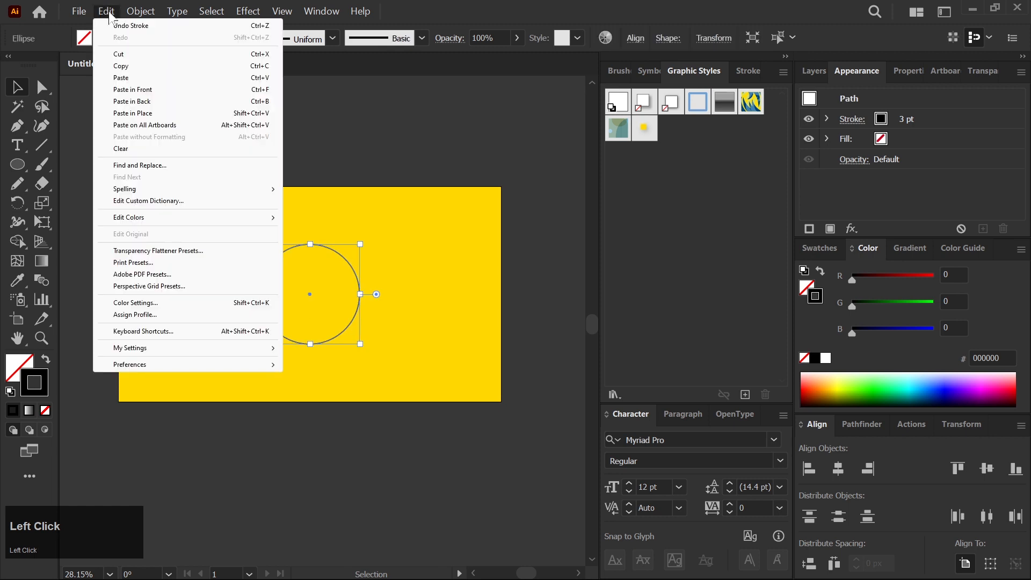
click(135, 102)
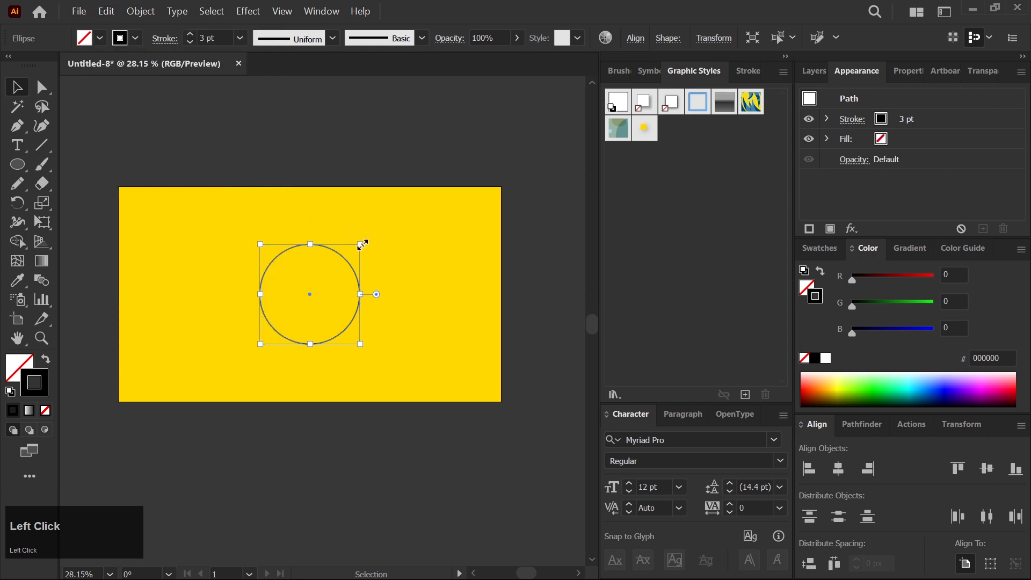
drag(362, 244, 582, 108)
Step: Select both circles, set alignment to the artboard, and make a blend between them
drag(522, 200, 358, 283)
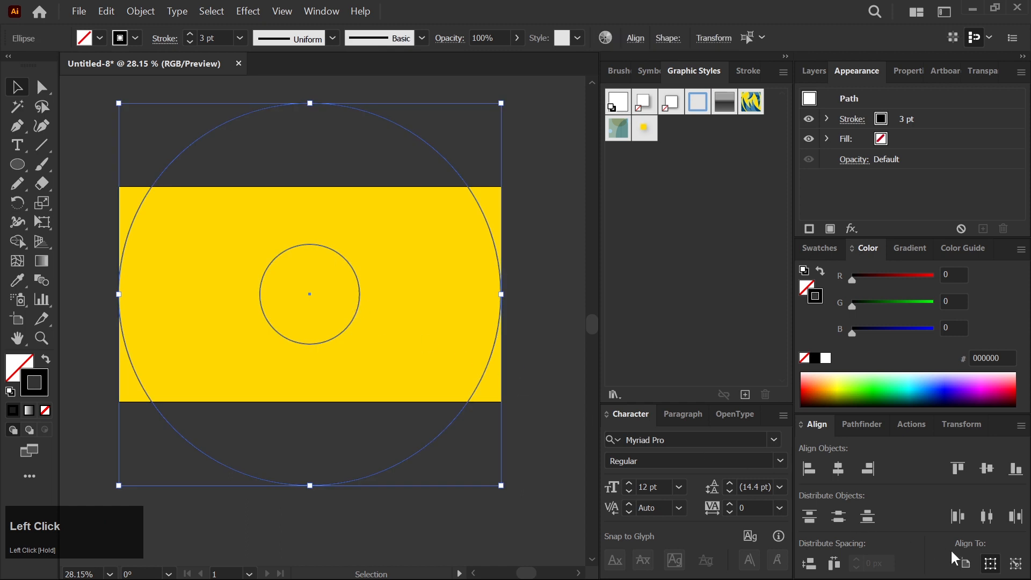
click(965, 563)
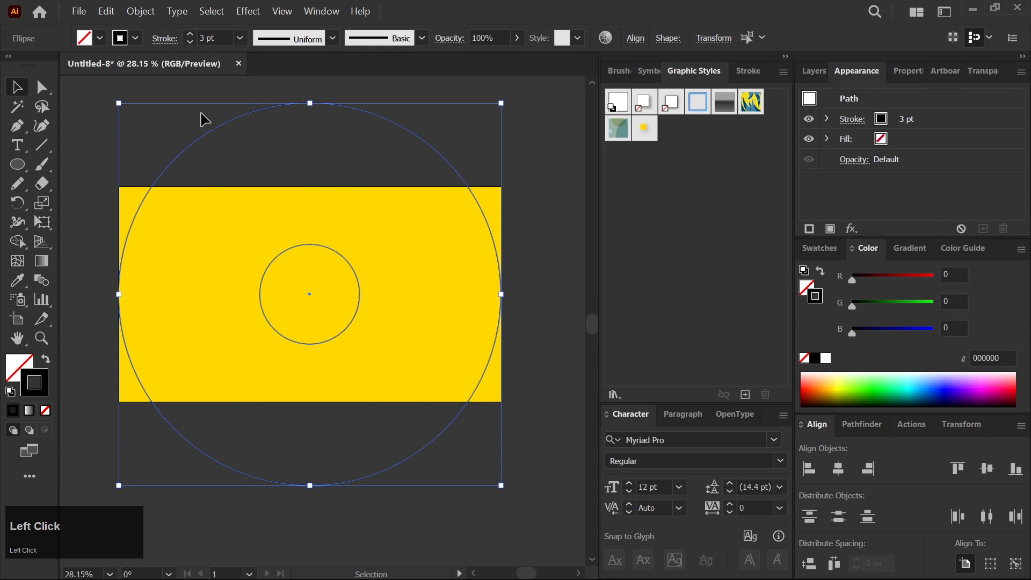
click(141, 12)
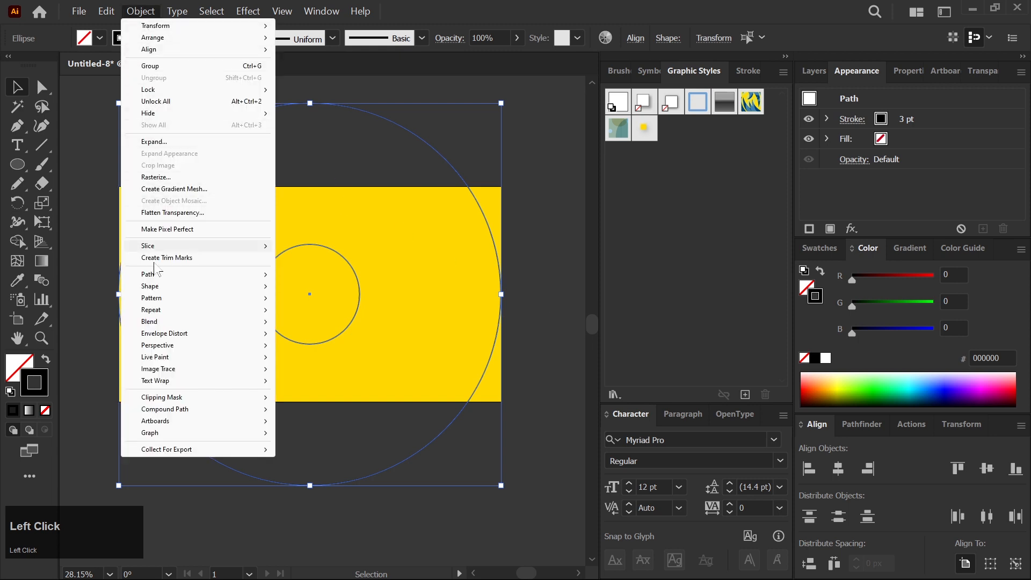
mouse_move(191, 322)
click(301, 322)
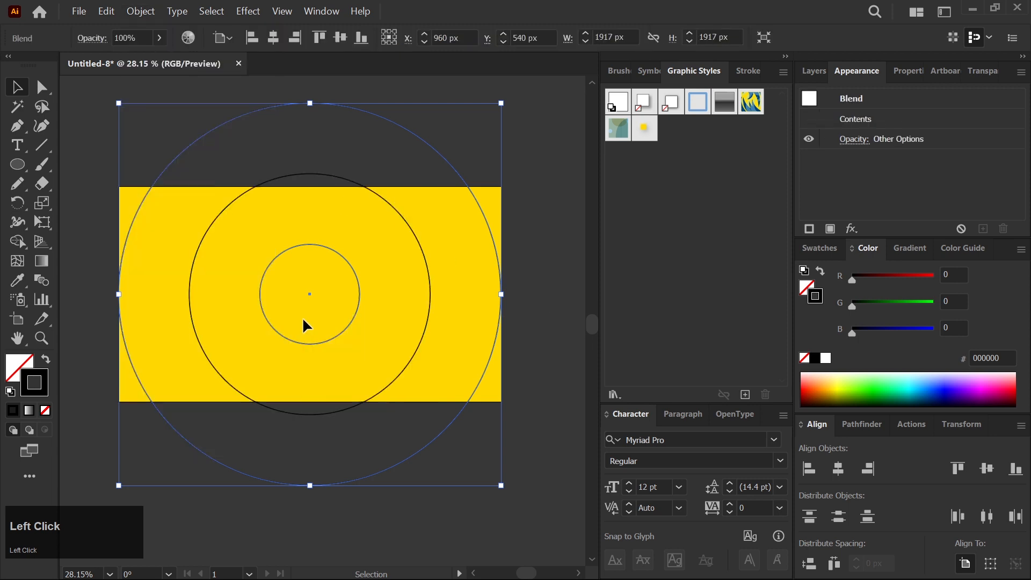
Step: Set the blend's spacing to Specified Steps with a value of 3
click(144, 13)
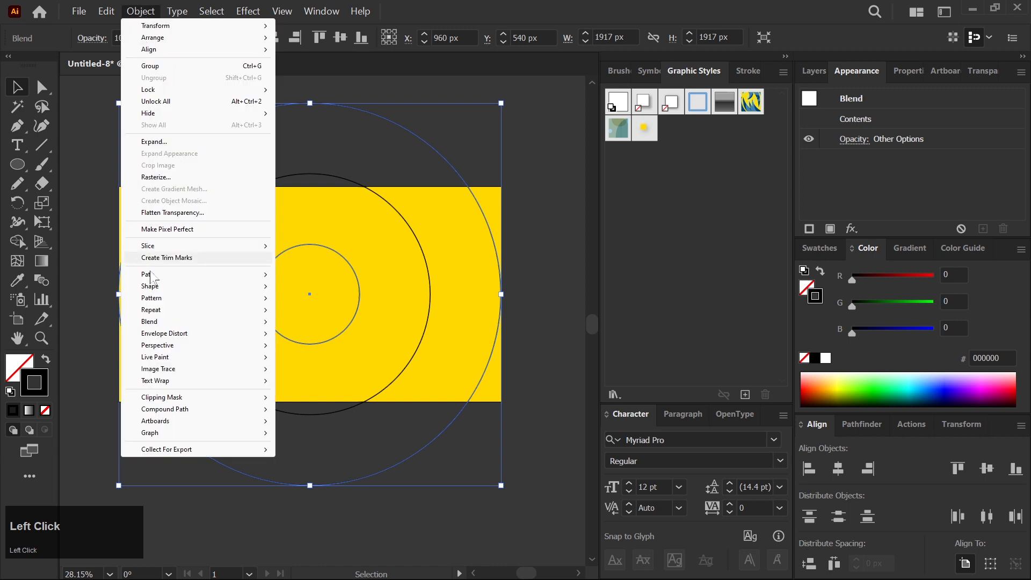
mouse_move(153, 321)
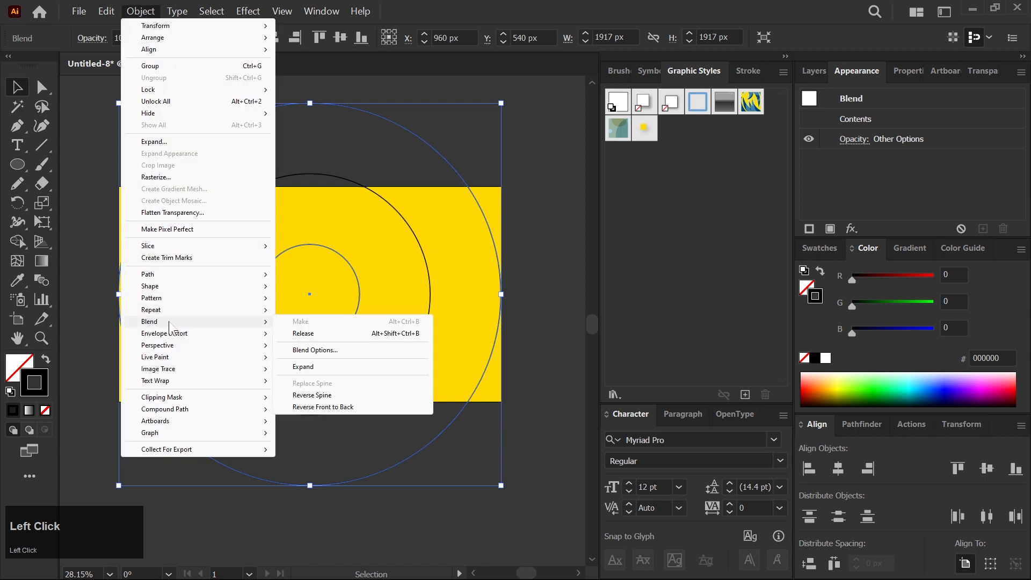
click(313, 355)
click(259, 159)
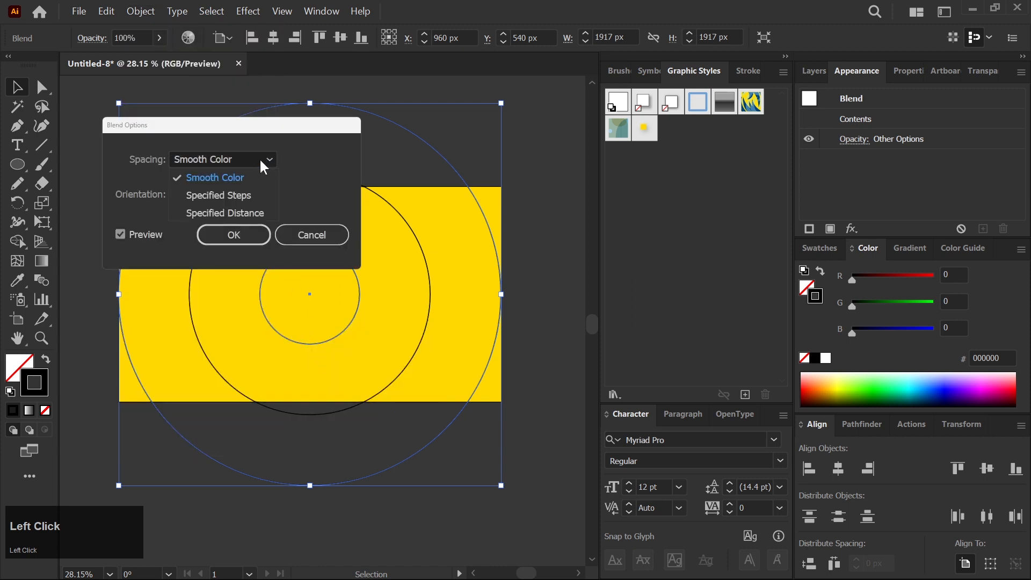
click(245, 192)
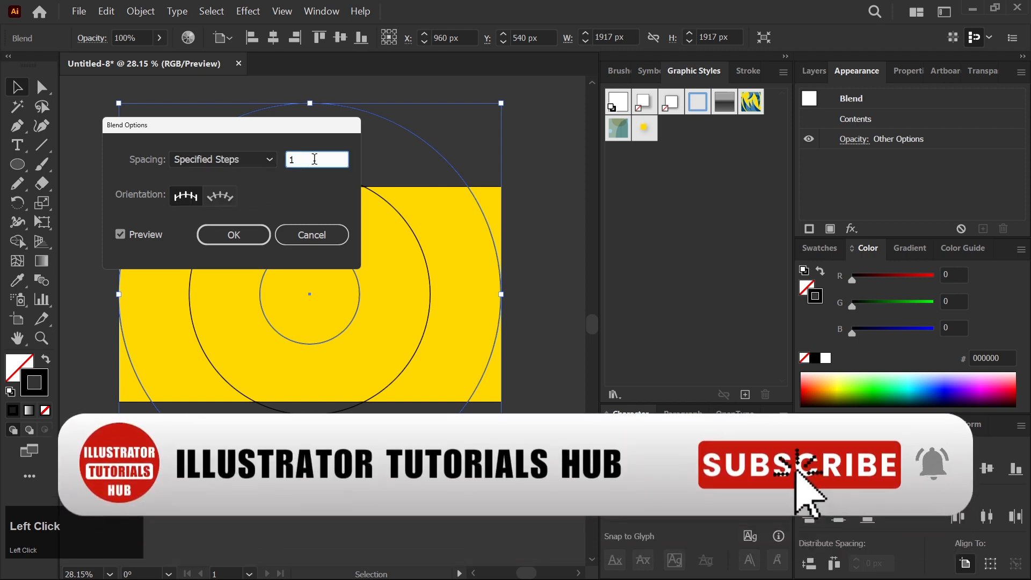
key(Up)
key(Up)
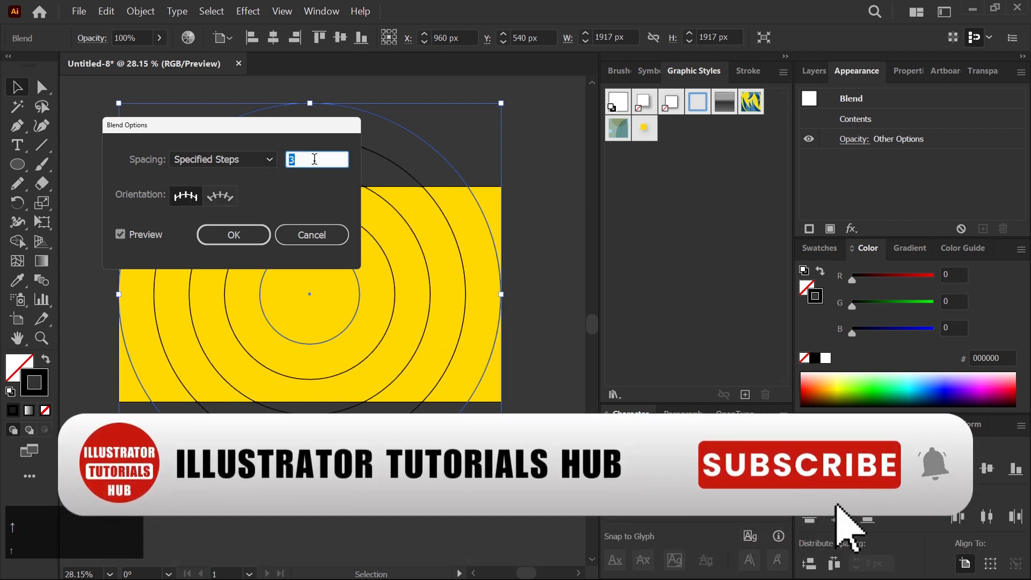
key(Down)
key(Up)
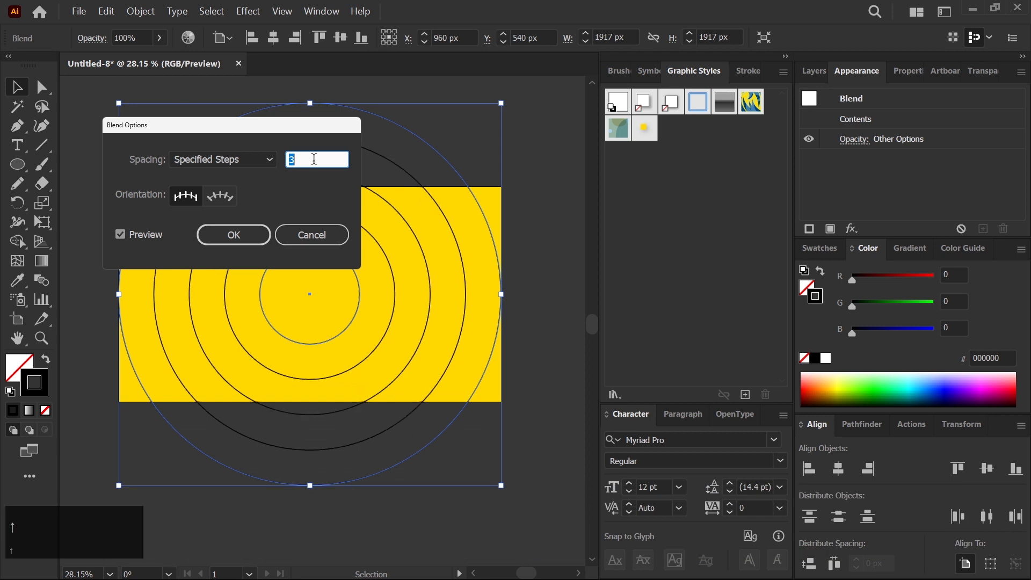
click(228, 234)
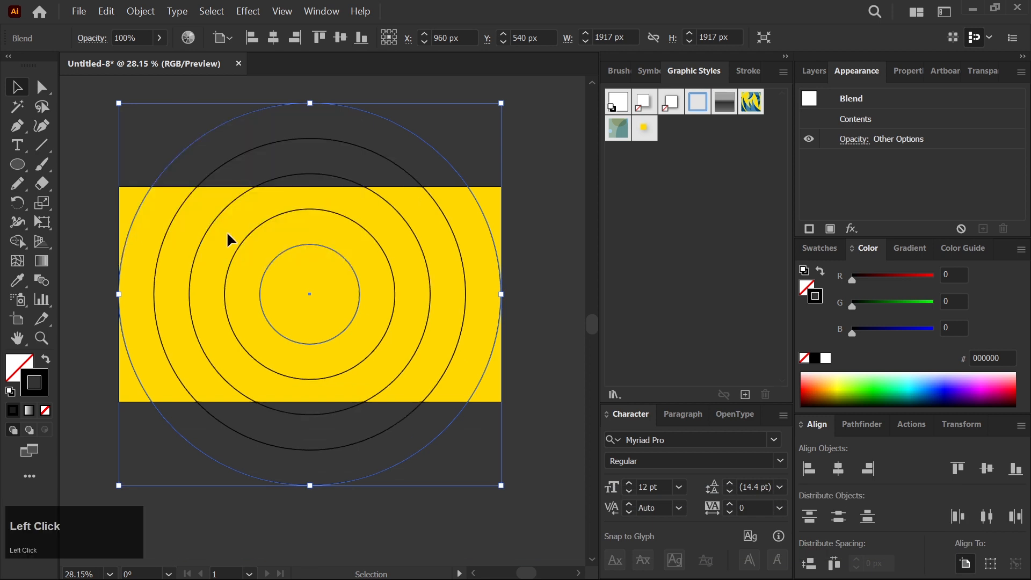
Step: Expand the blend with Object, Fill and Stroke included, and ungroup the resulting circles
click(138, 11)
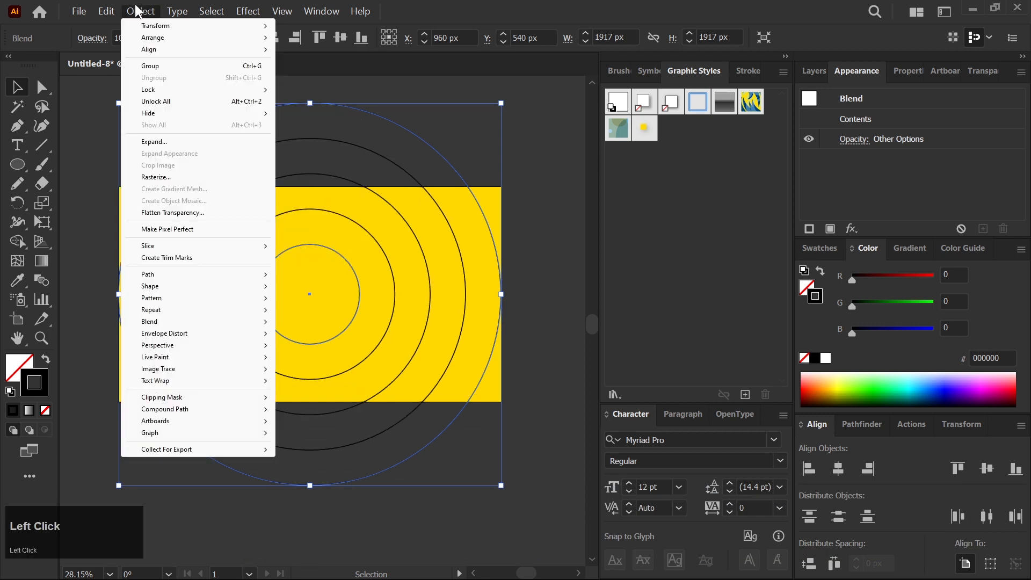
click(147, 141)
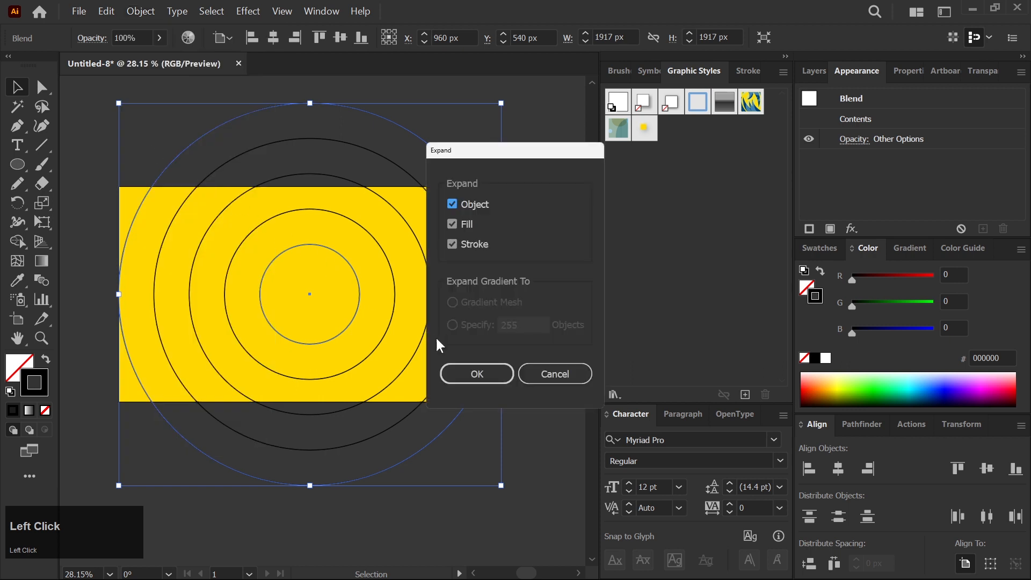
click(476, 375)
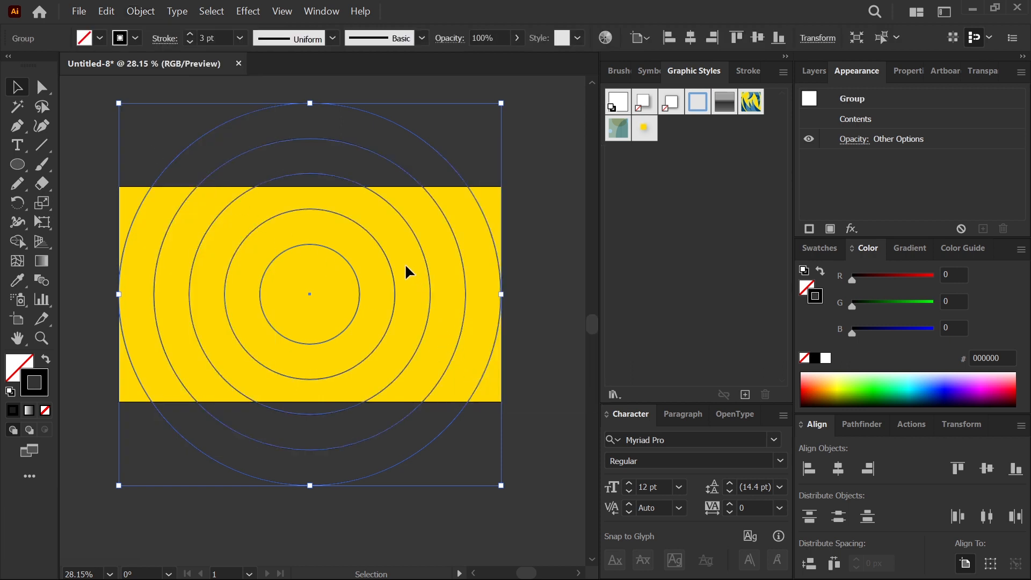
right_click(348, 182)
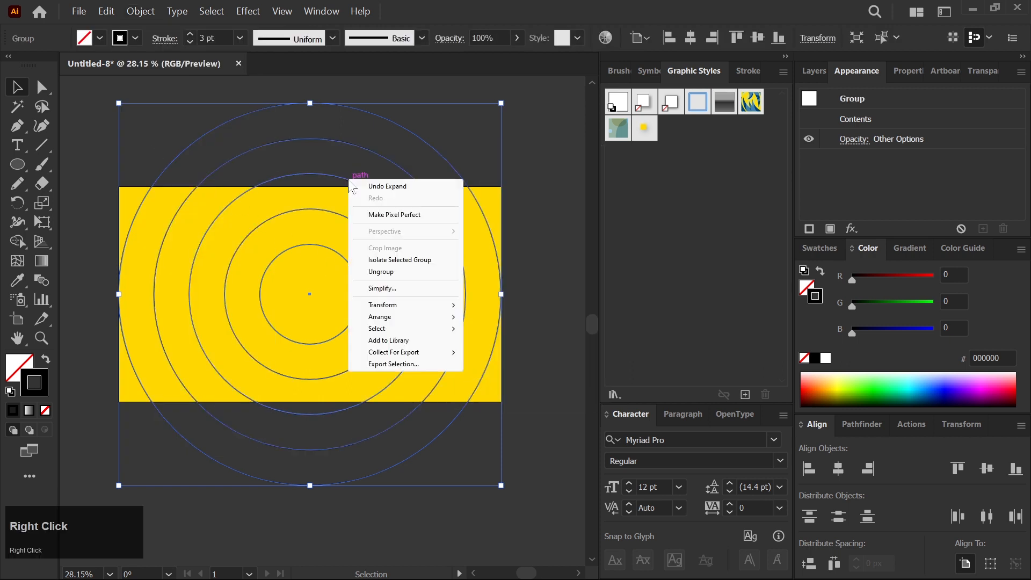
click(383, 271)
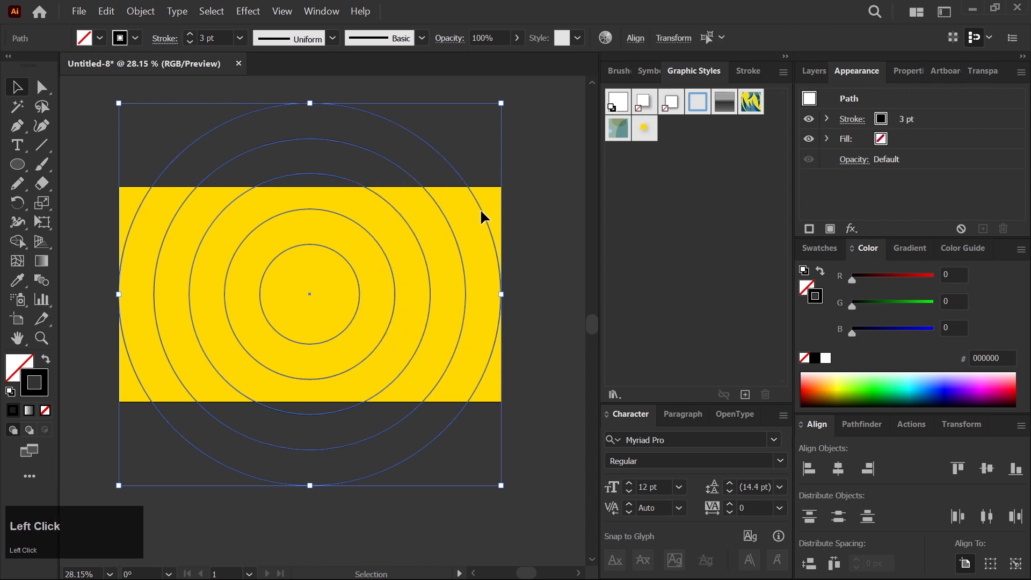
Step: Apply the saved yellow graphic style to all five concentric circles and deselect them
click(541, 164)
click(321, 303)
click(654, 134)
click(556, 185)
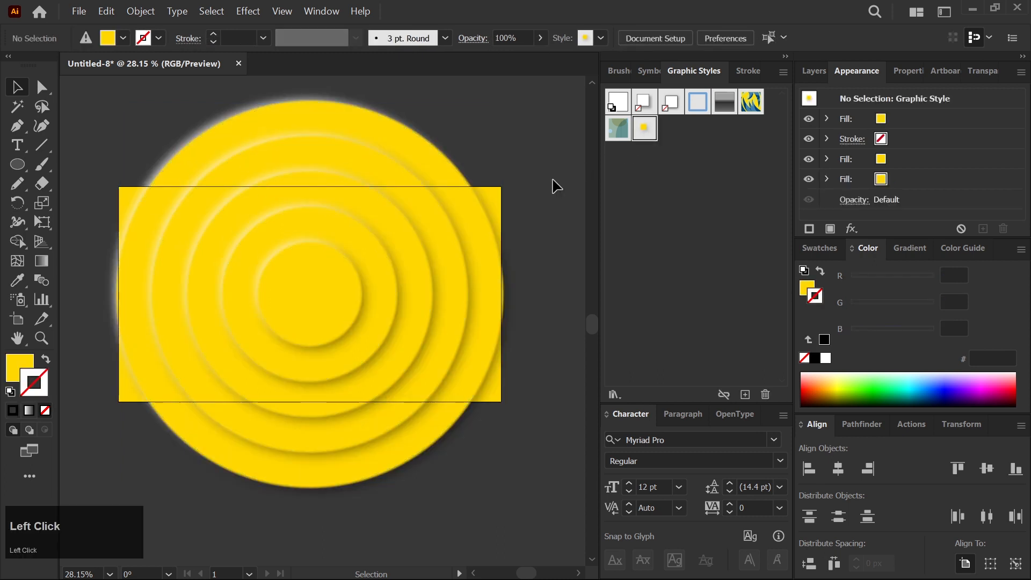
Step: Collapse both expanded panel docks to icons to enlarge the canvas area
click(785, 56)
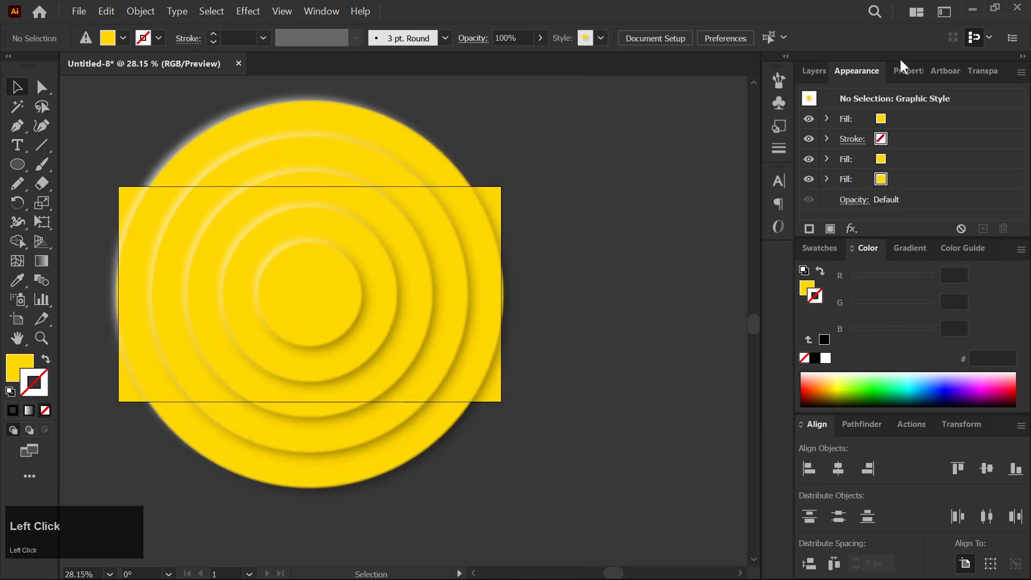
click(1023, 57)
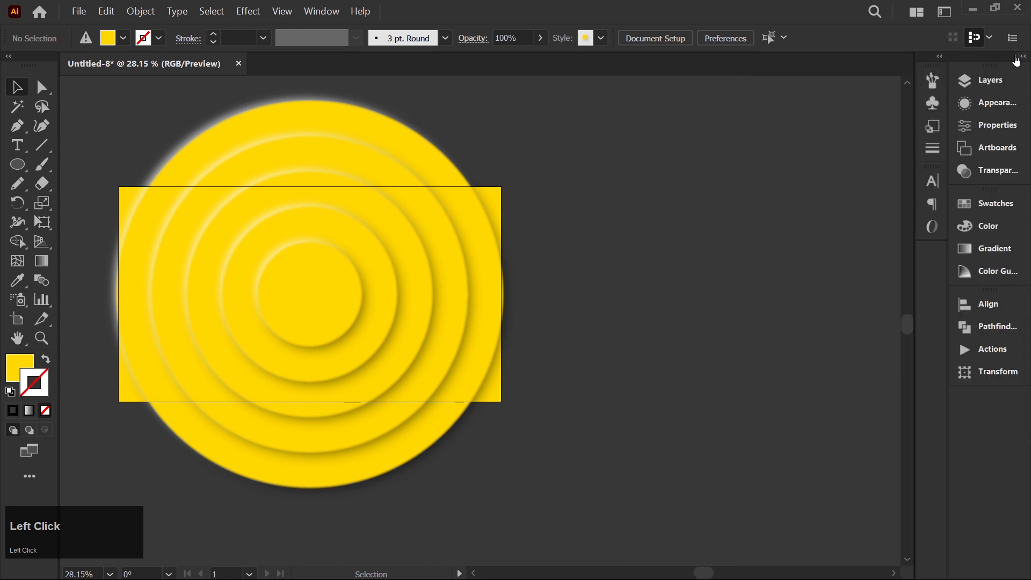
Step: Create a 1920 × 1080 px yellow rectangle with the Rectangle tool over the concentric circles
right_click(18, 164)
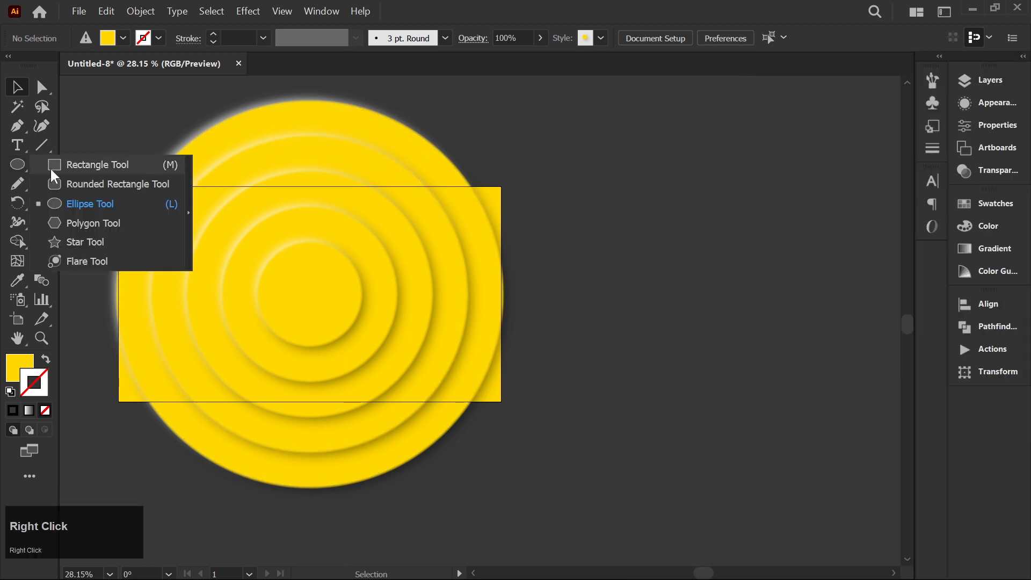
click(69, 165)
click(290, 279)
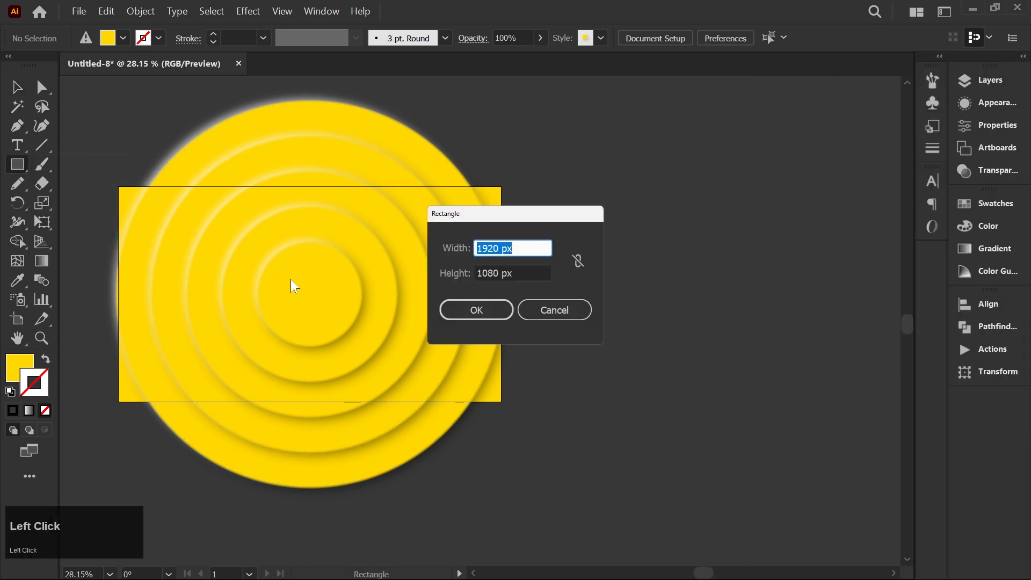
click(466, 311)
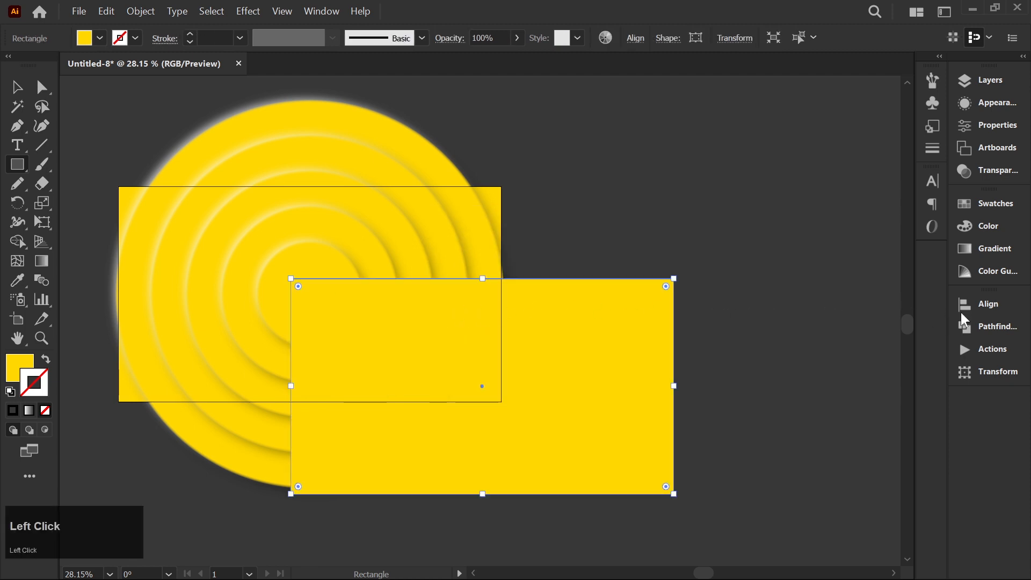
Step: Align the new rectangle to the artboard's right edge and vertical center so it covers the artboard
click(978, 304)
click(826, 341)
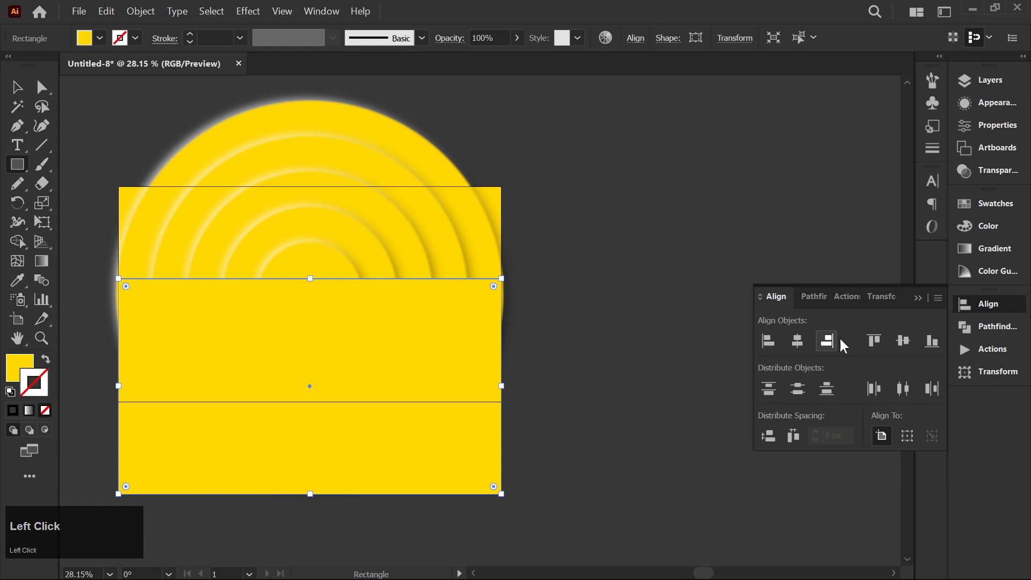
click(902, 342)
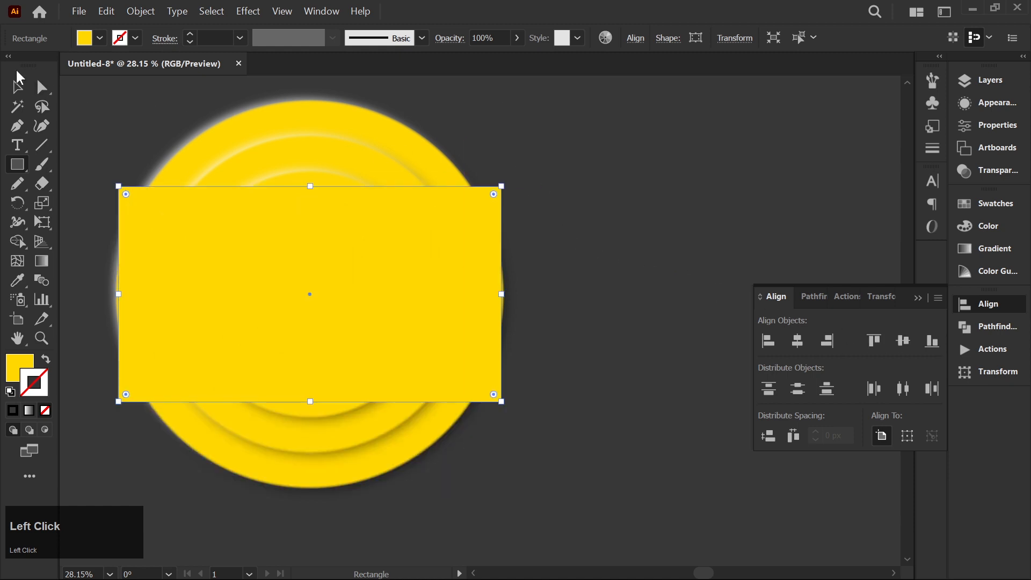
Step: Select the rectangle together with all five circles and make a clipping mask that crops them to the artboard
click(14, 85)
shift+click(384, 354)
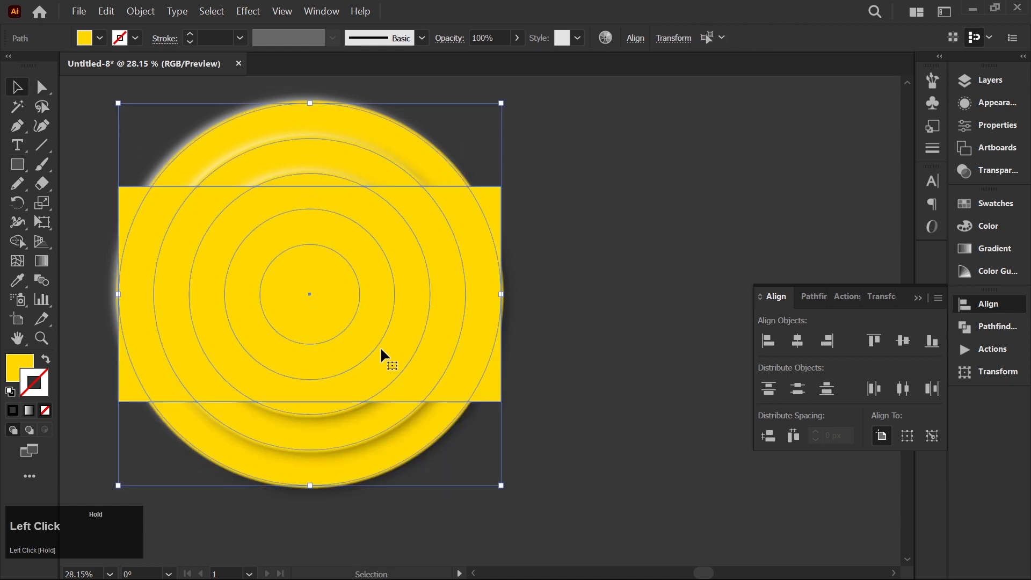
right_click(370, 283)
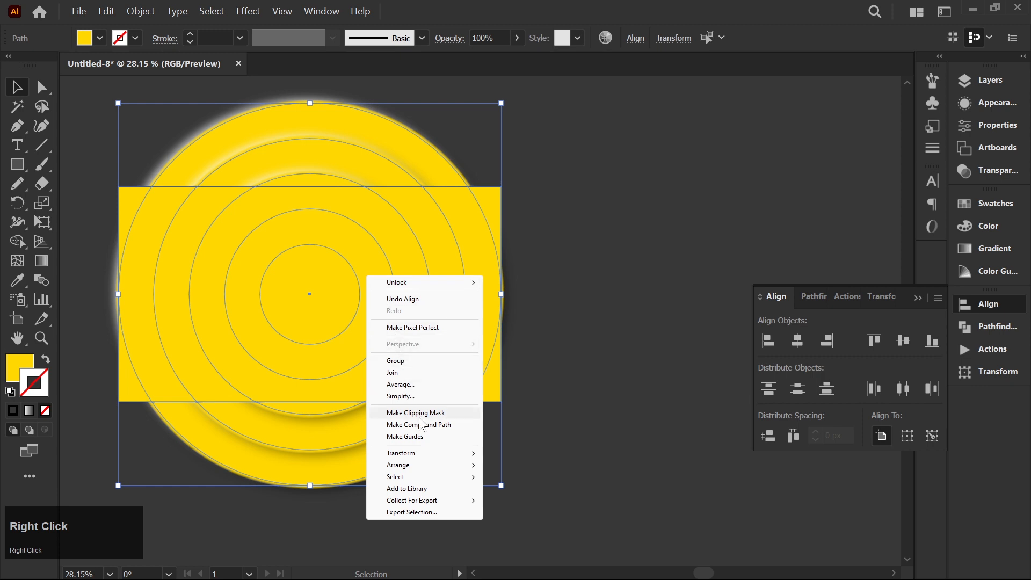
click(422, 415)
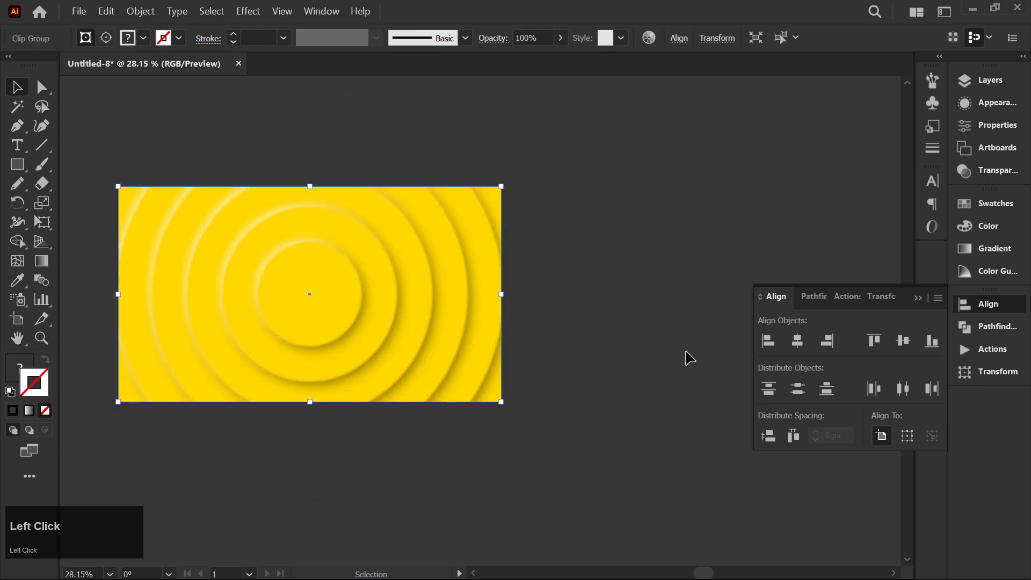
click(979, 304)
key(ctrl+0)
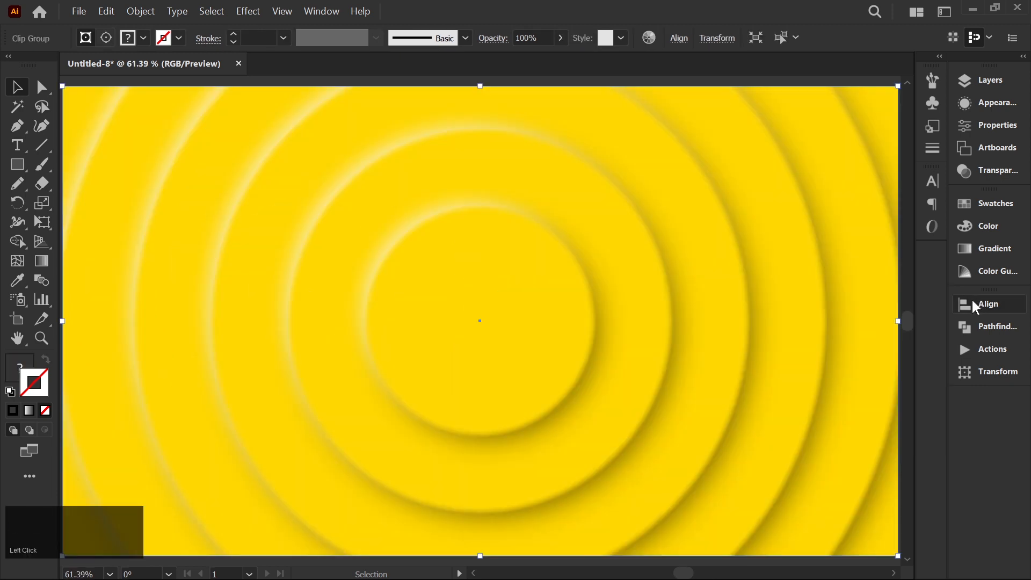